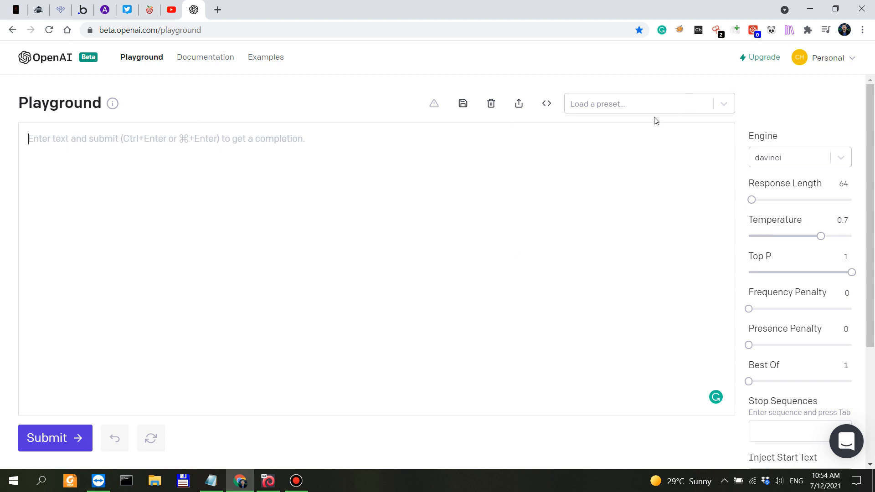
left_click(775, 103)
scroll(810, 313, "down", 3)
scroll(808, 307, "up", 3)
left_click(152, 205)
Open the Playground's welcome information, read its introduction, and open the Examples link in a new tab
left_click(111, 103)
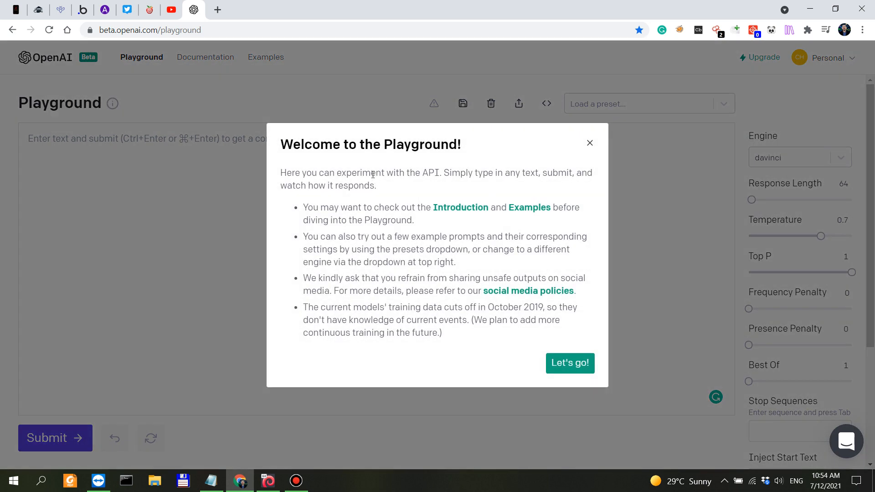
left_click_drag(320, 173, 575, 174)
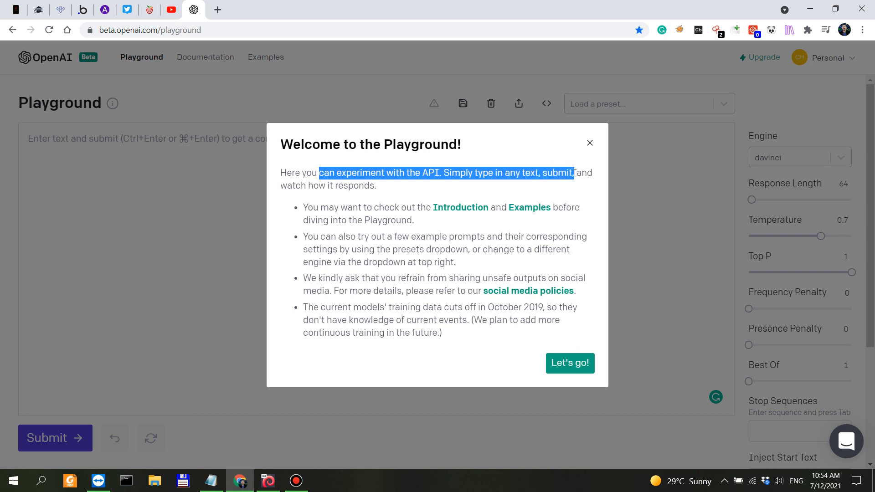
left_click_drag(357, 211, 424, 209)
left_click(424, 209)
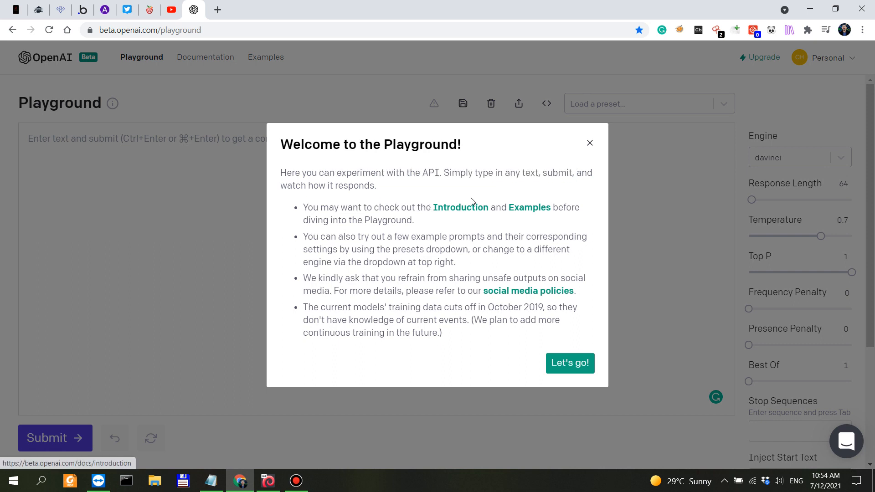
right_click(530, 209)
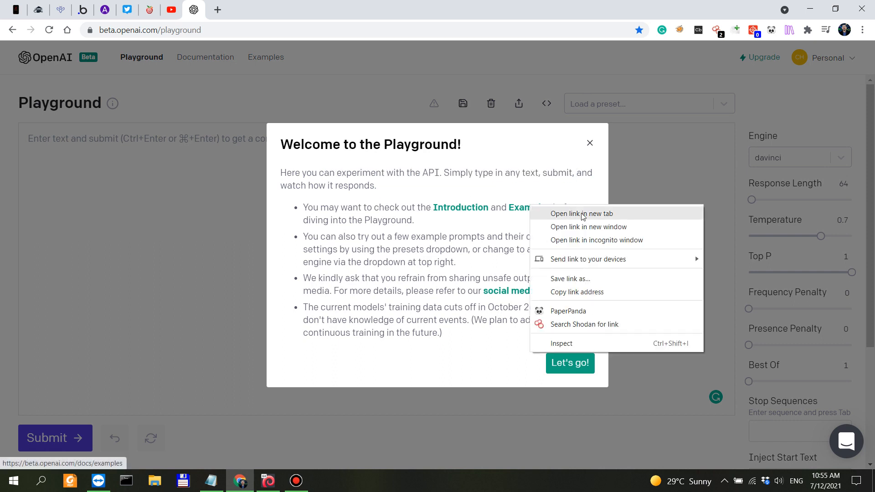
left_click(584, 214)
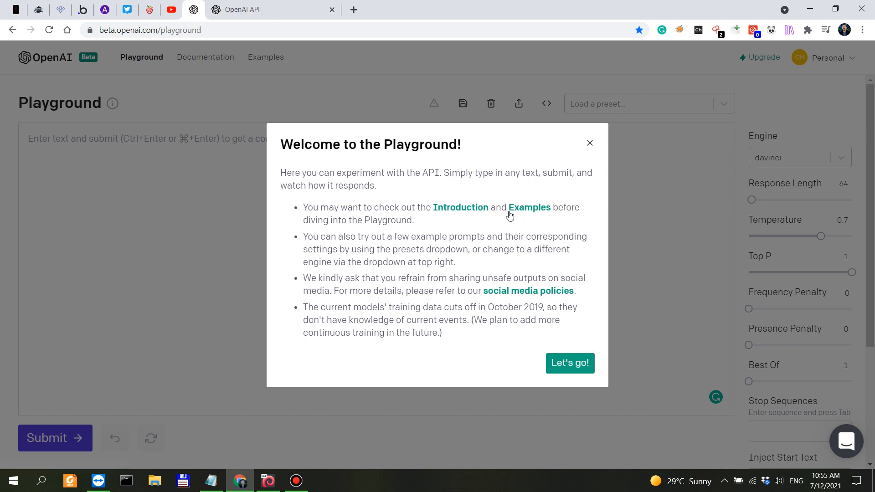
Read the welcome notes on example prompts and the training data cutoff, and dismiss the message
left_click_drag(341, 242, 571, 240)
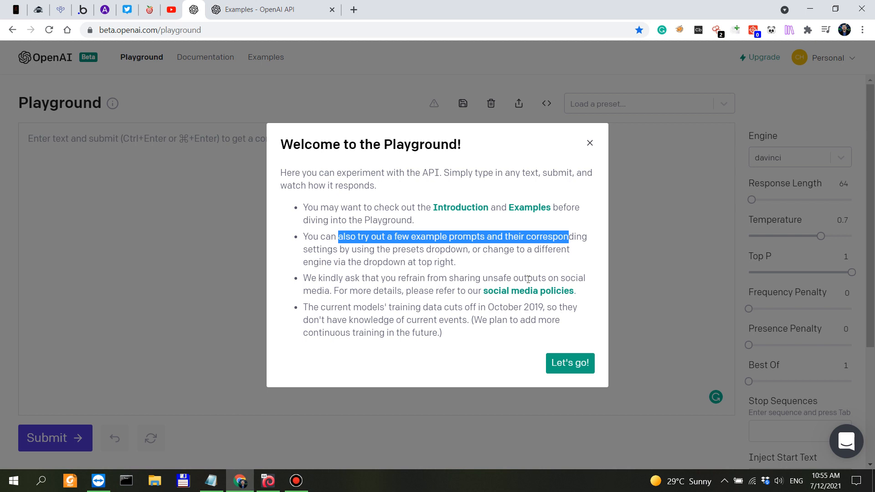
left_click_drag(367, 307, 546, 307)
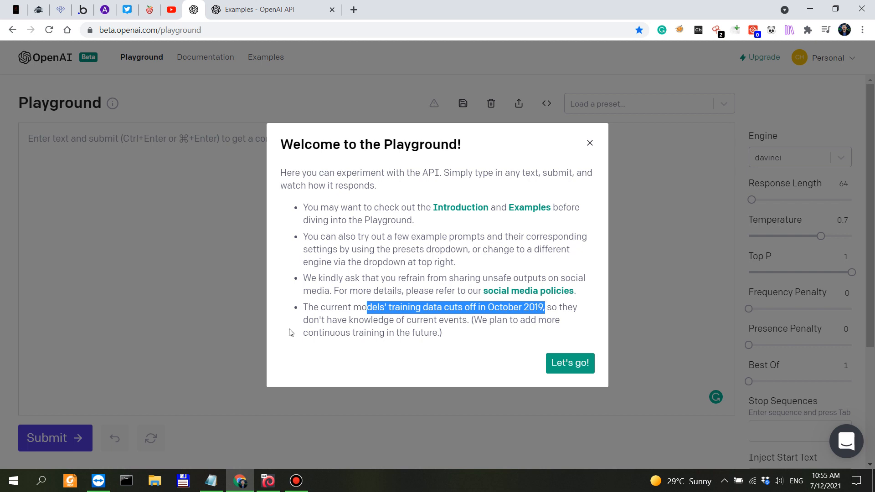
left_click_drag(310, 320, 455, 323)
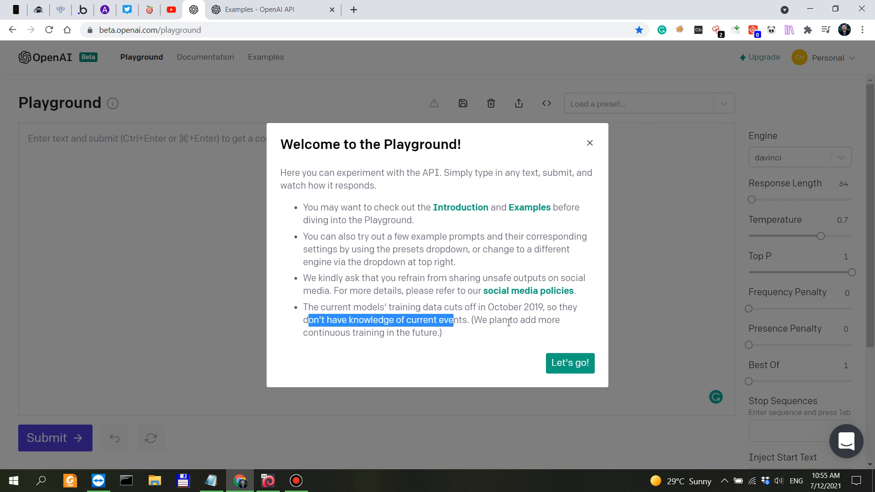
left_click_drag(509, 320, 449, 339)
left_click_drag(508, 307, 536, 307)
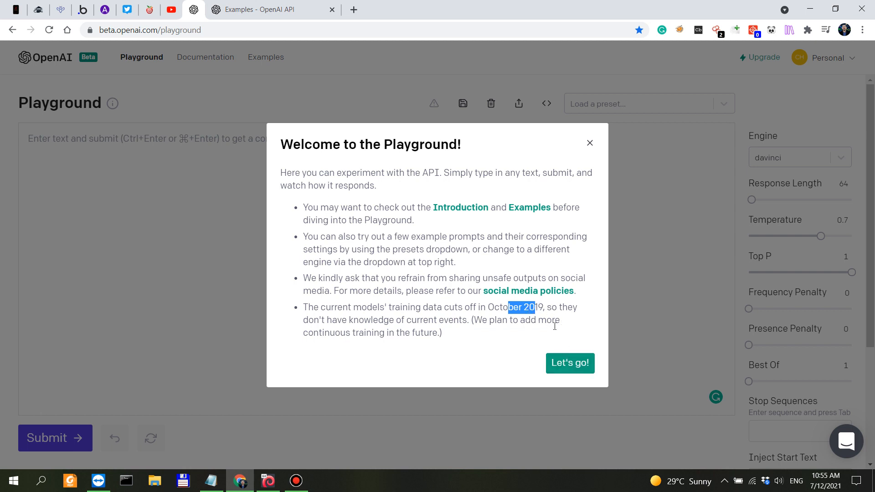
left_click(566, 363)
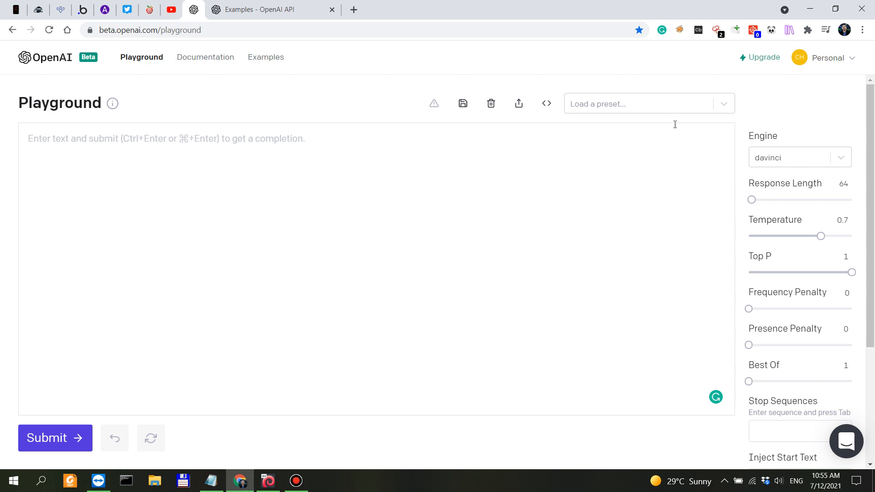
Look through the Playground's list of saved and example presets without loading one
left_click(672, 110)
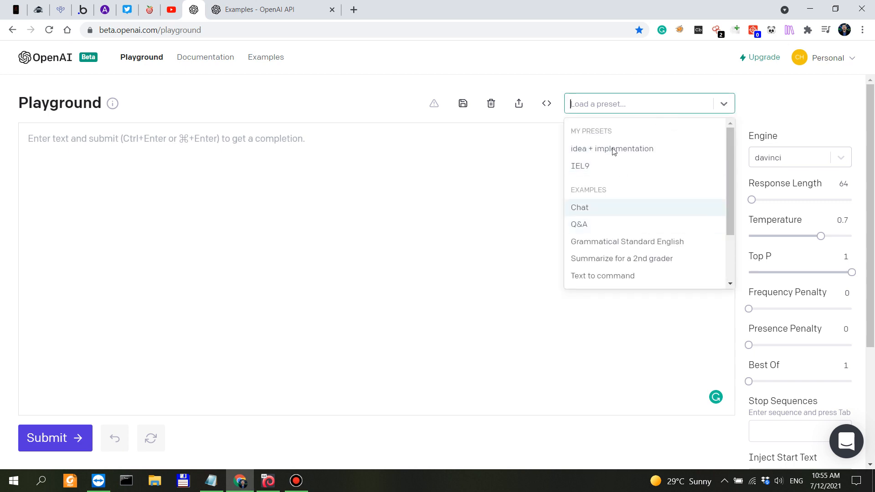
scroll(606, 226, "down", 2)
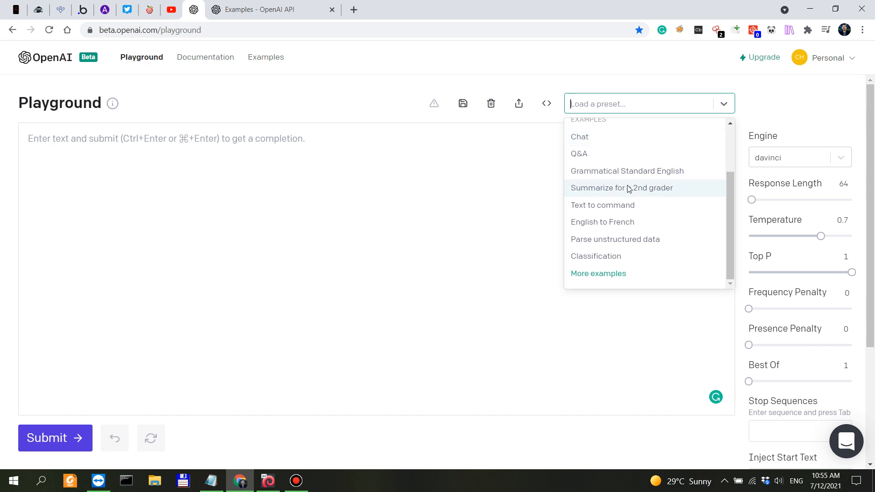
scroll(628, 189, "up", 2)
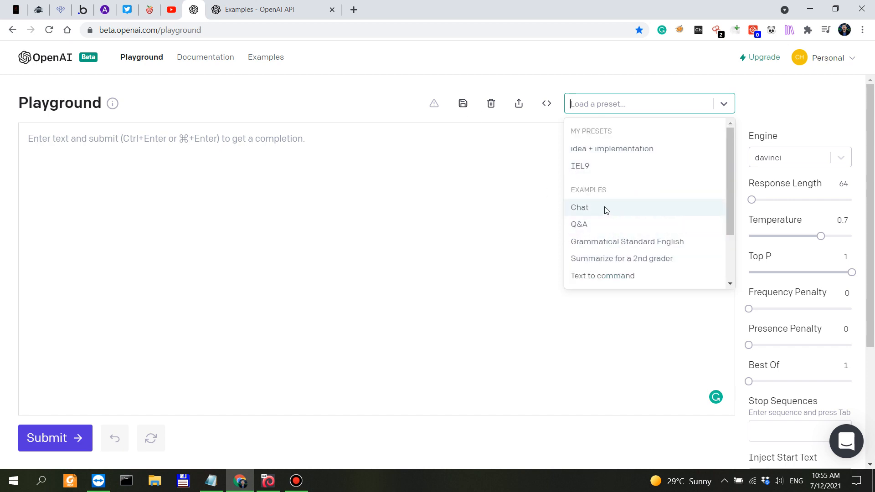
scroll(654, 261, "down", 2)
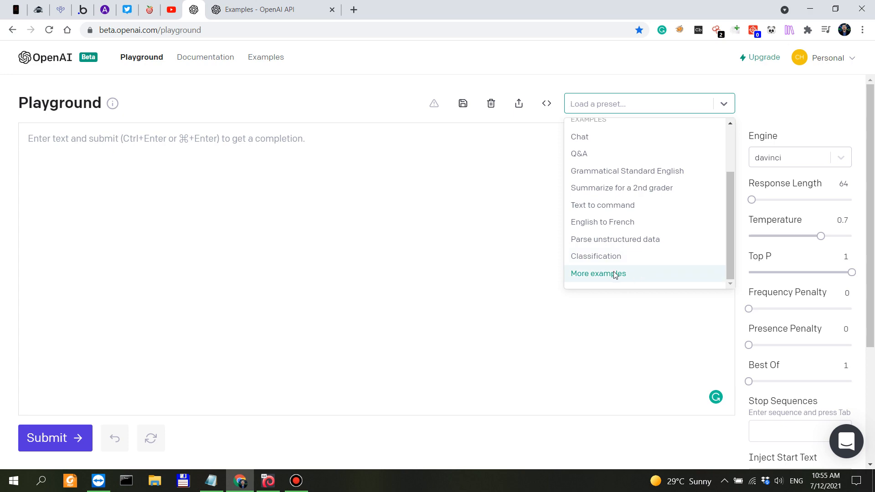
Switch to the Examples documentation page and skim its Summarization examples
left_click(235, 15)
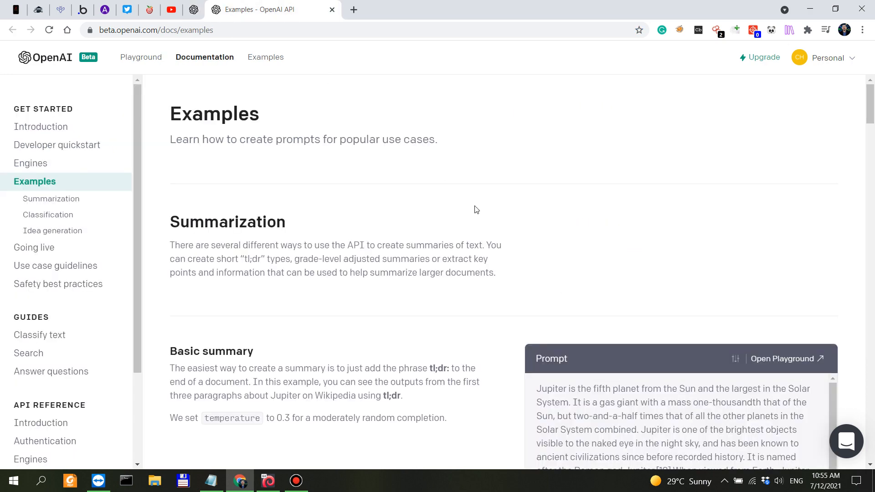
scroll(454, 221, "down", 5)
scroll(455, 221, "down", 5)
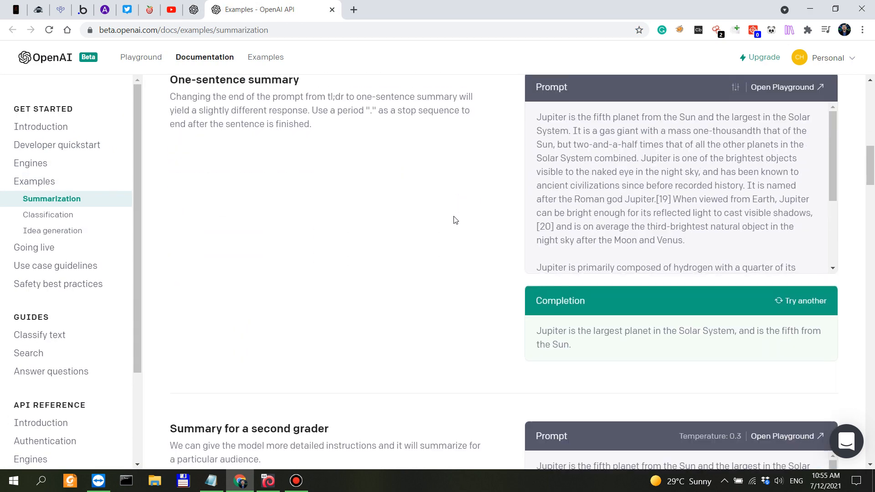
scroll(455, 220, "up", 8)
scroll(455, 220, "up", 3)
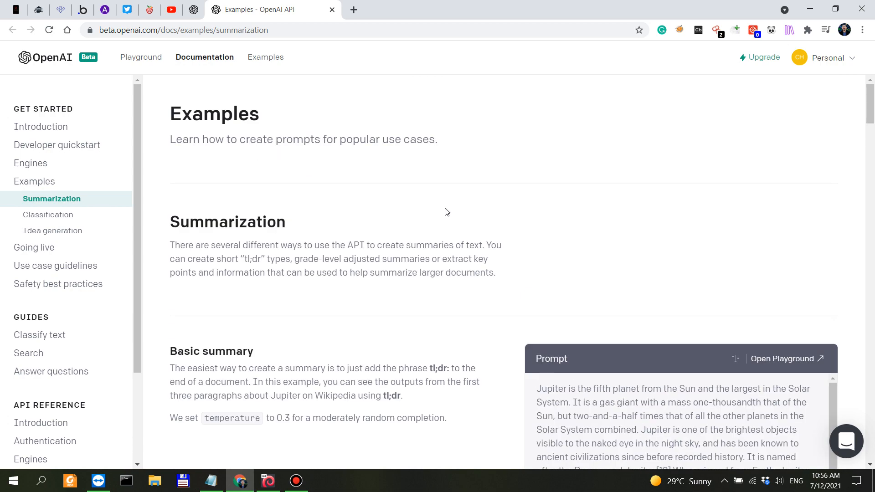
Open the gallery of example applications and go through all its entries to the end of the list
left_click(277, 59)
scroll(541, 239, "down", 20)
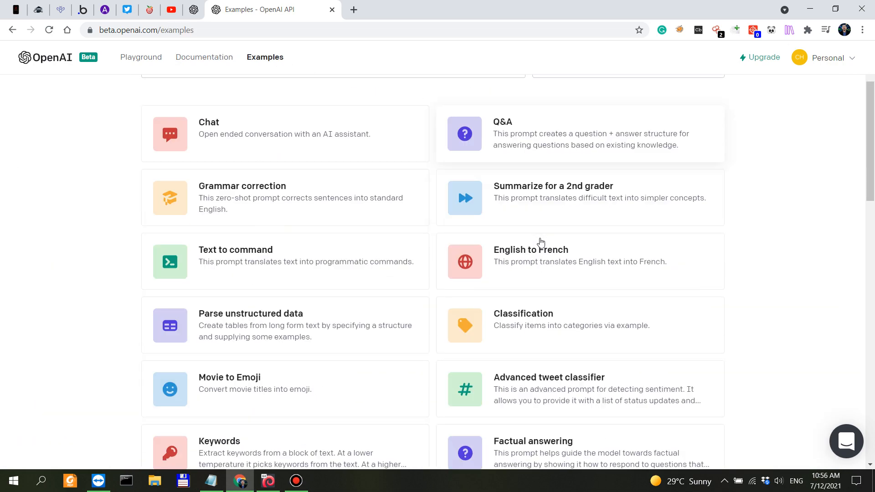
scroll(542, 239, "up", 20)
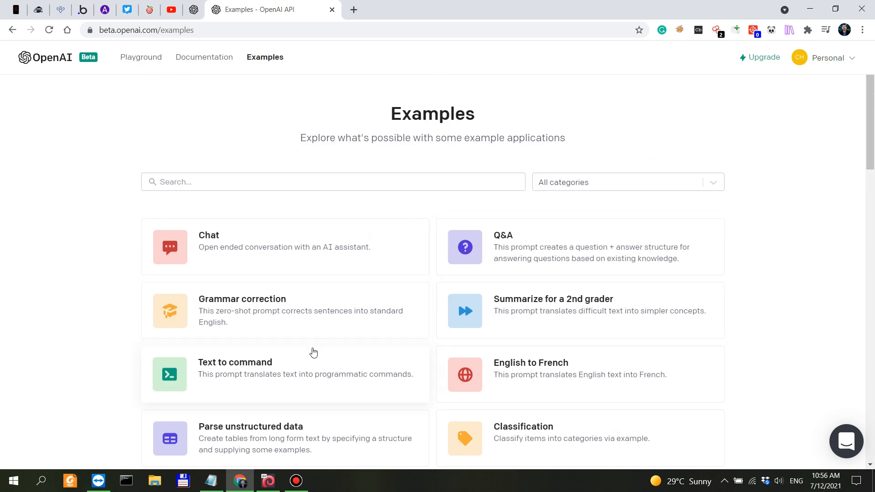
scroll(313, 354, "down", 4)
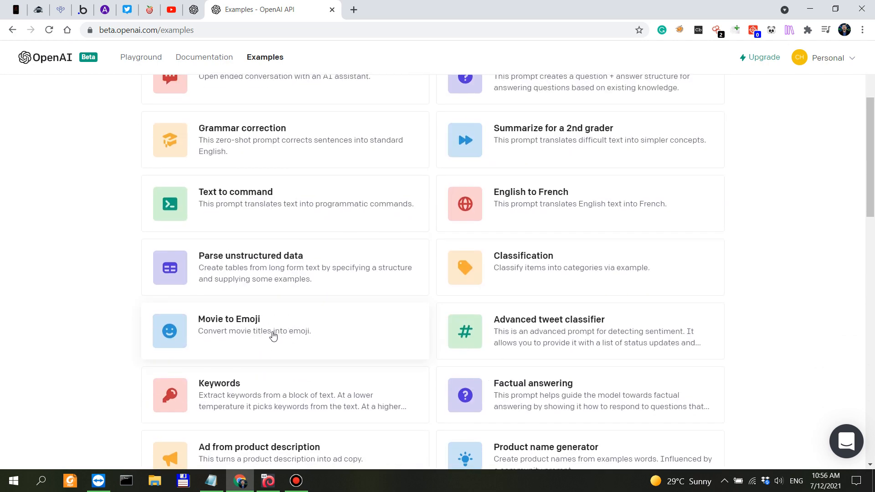
scroll(273, 336, "down", 4)
scroll(277, 309, "down", 3)
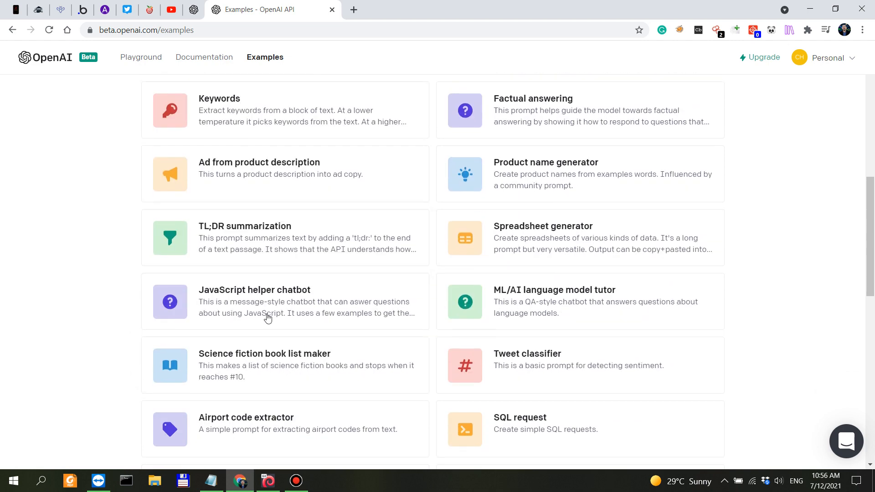
scroll(267, 347, "down", 4)
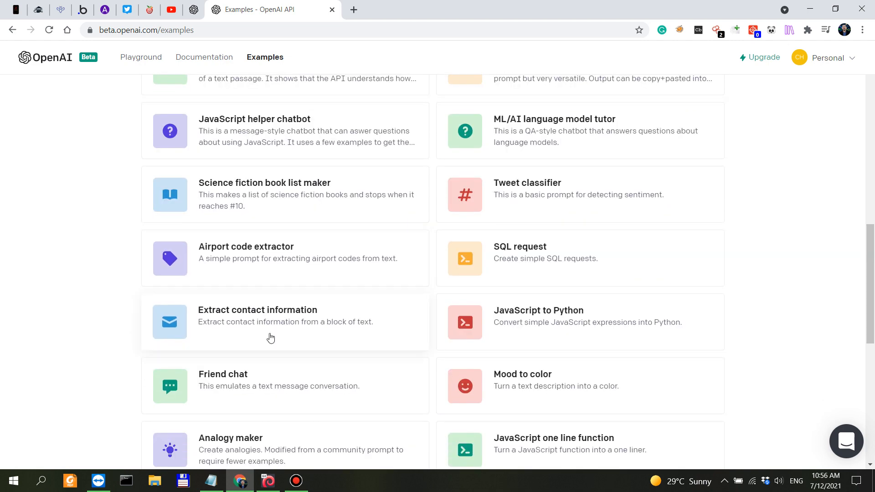
scroll(254, 379, "down", 4)
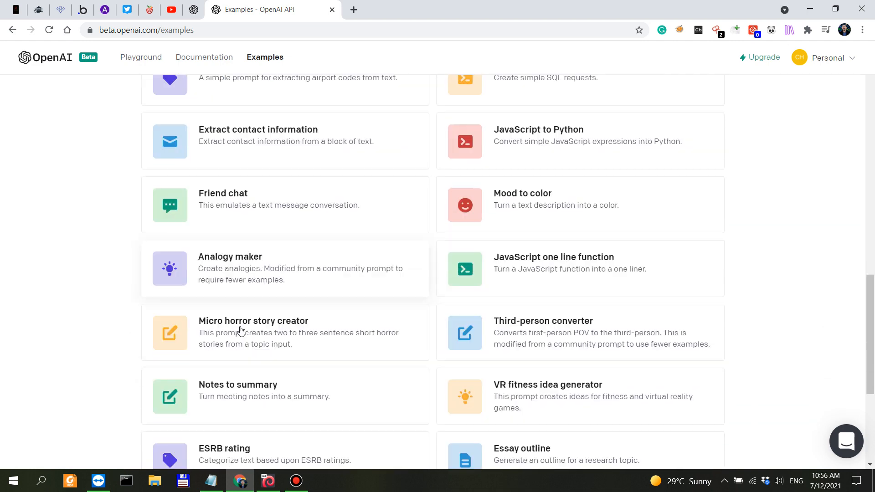
scroll(241, 351, "down", 1)
scroll(249, 345, "down", 2)
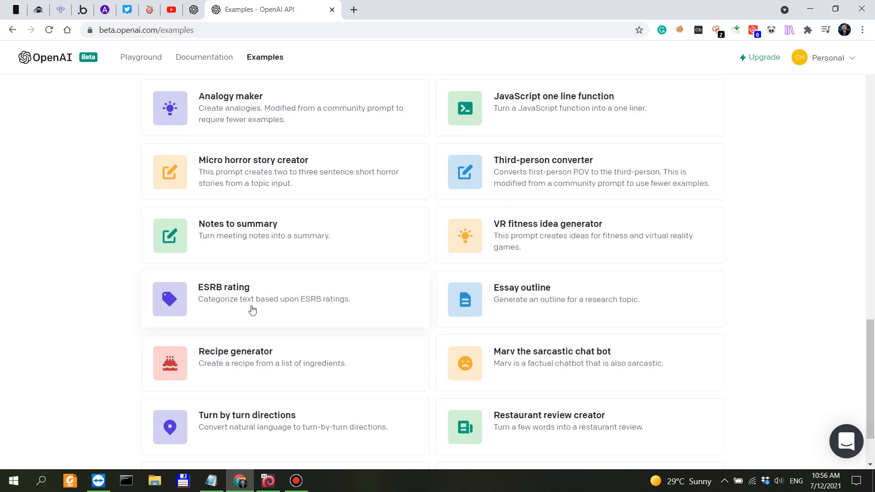
scroll(255, 296, "down", 2)
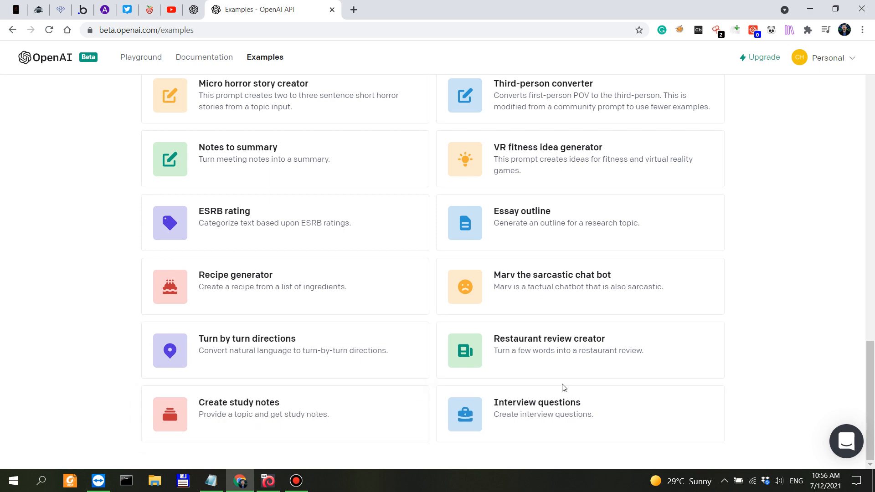
Review the example applications from the last entries back to the first, and close the gallery to return to the empty Playground prompt
scroll(563, 386, "up", 1)
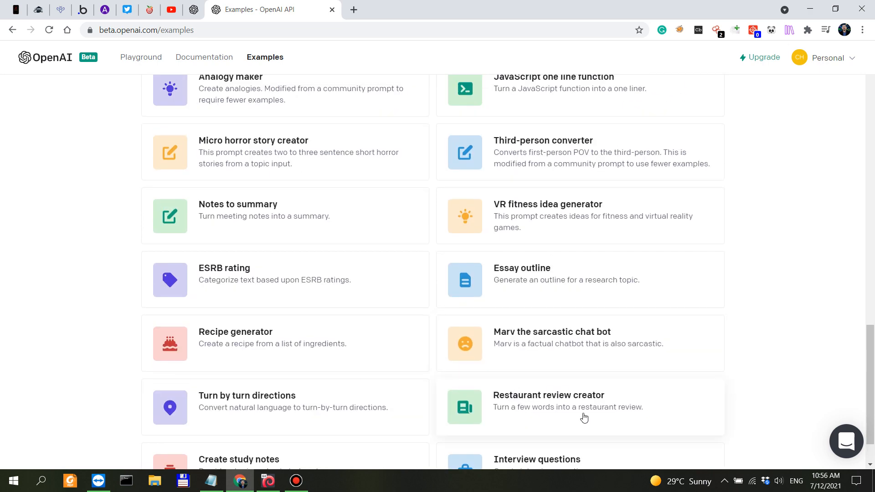
scroll(584, 417, "up", 4)
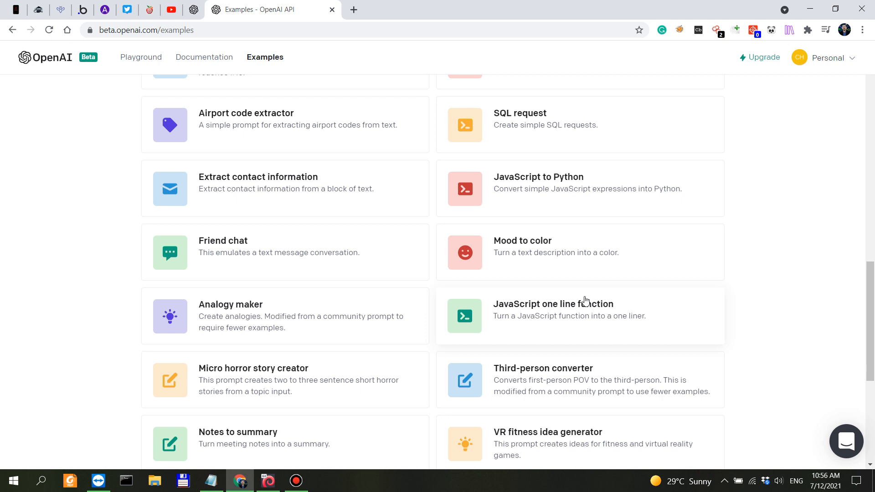
scroll(650, 321, "up", 1)
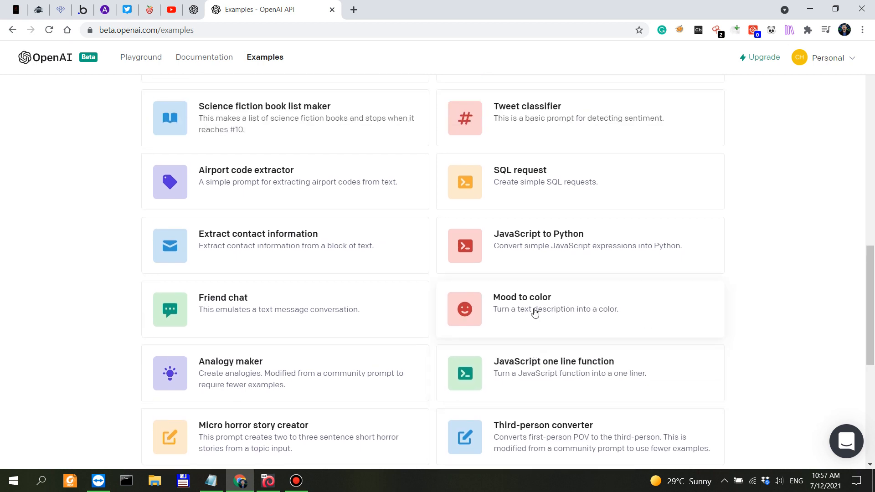
scroll(535, 312, "up", 2)
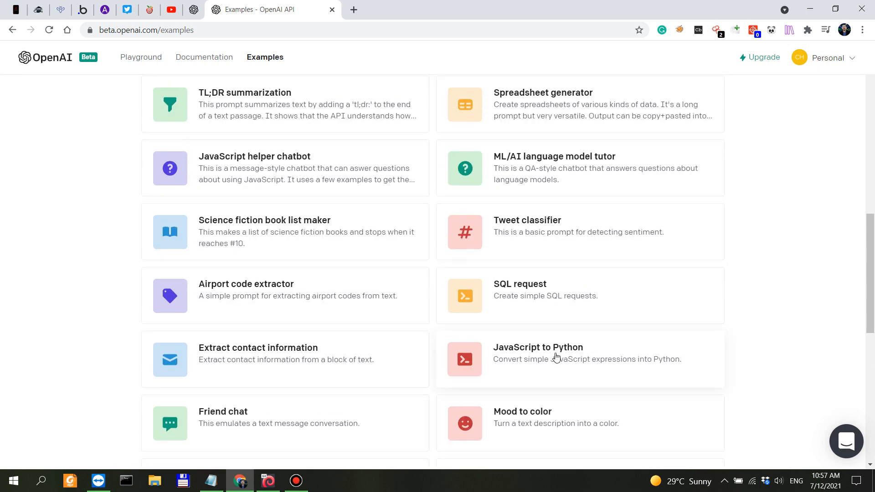
scroll(556, 357, "up", 2)
scroll(319, 360, "down", 1)
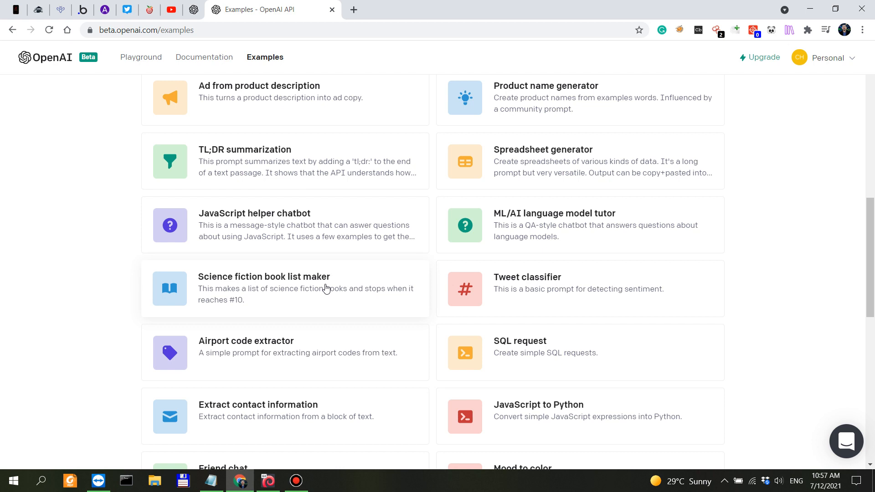
scroll(698, 352, "up", 1)
scroll(543, 344, "up", 1)
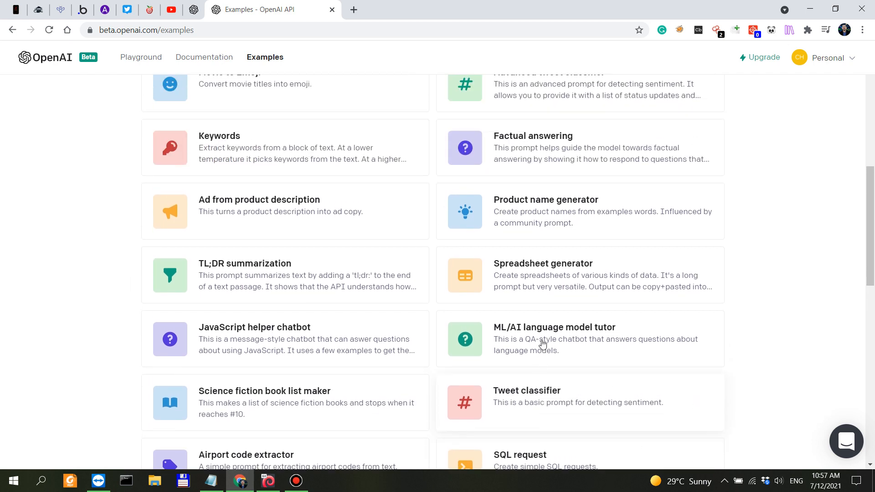
scroll(519, 337, "up", 1)
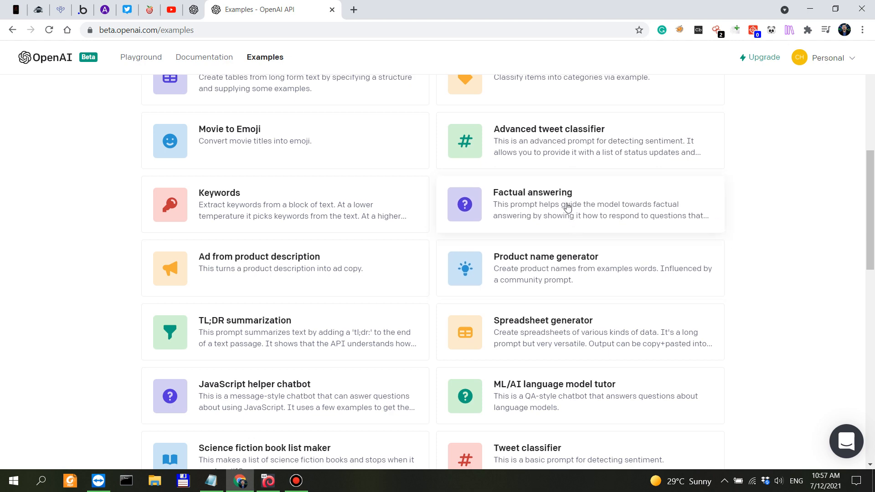
scroll(568, 208, "up", 3)
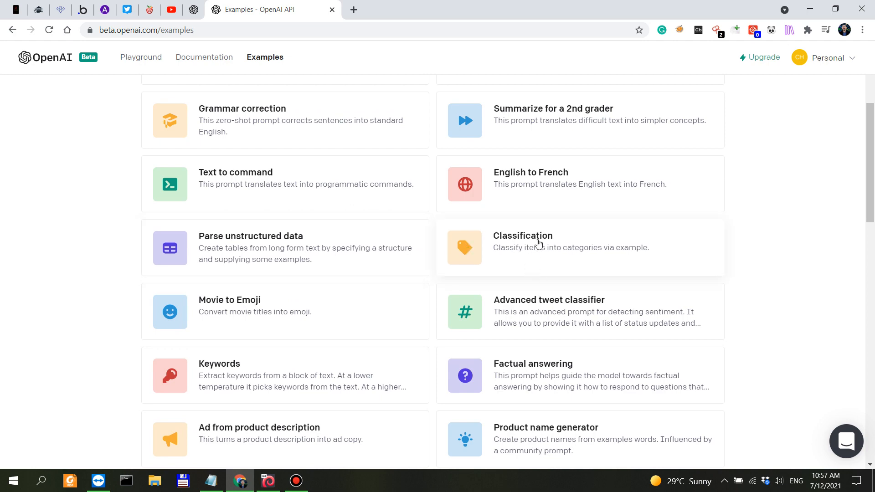
scroll(536, 274, "up", 4)
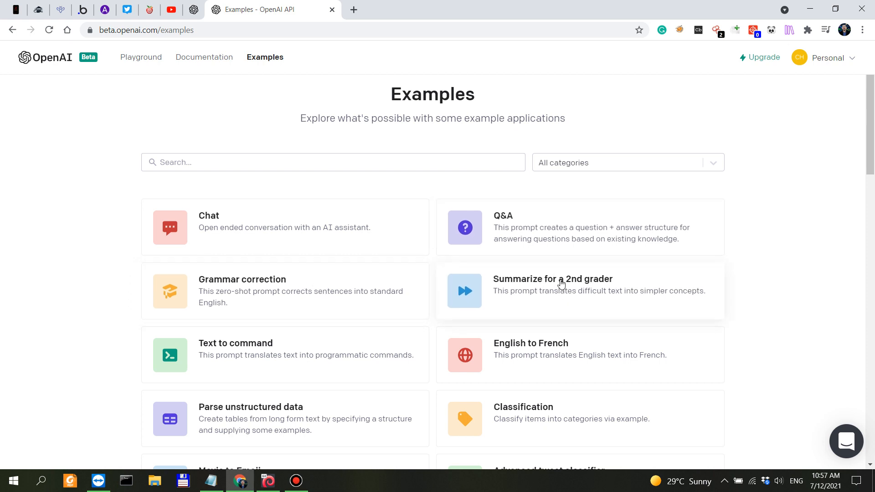
left_click(332, 9)
left_click(547, 331)
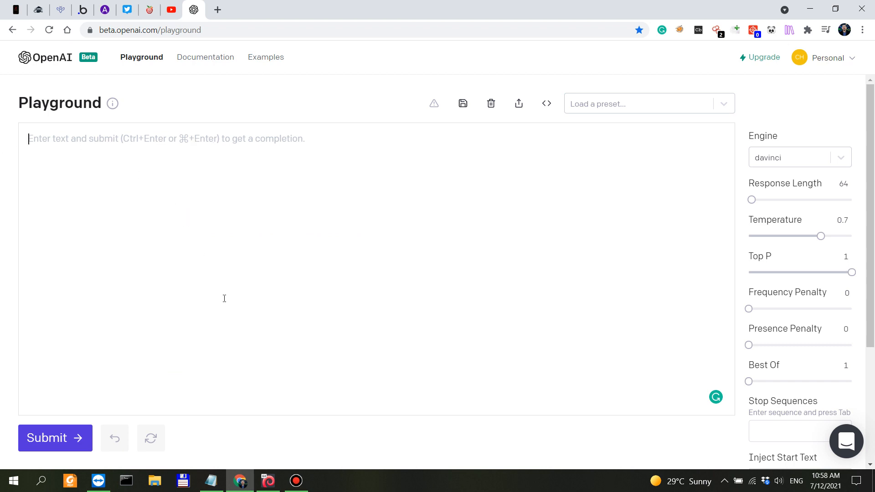
Load the Chat example preset, discarding unsaved changes, and look over its parameters, stop sequences and injected texts
left_click(659, 107)
left_click(608, 210)
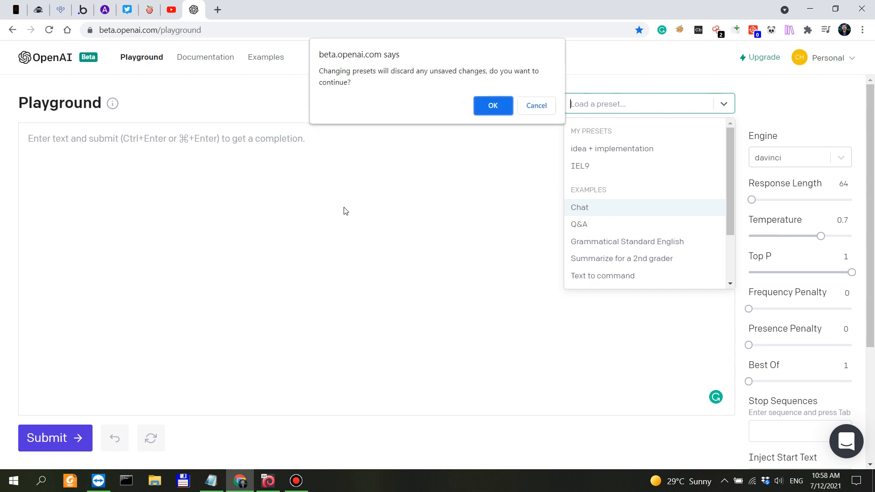
left_click(478, 111)
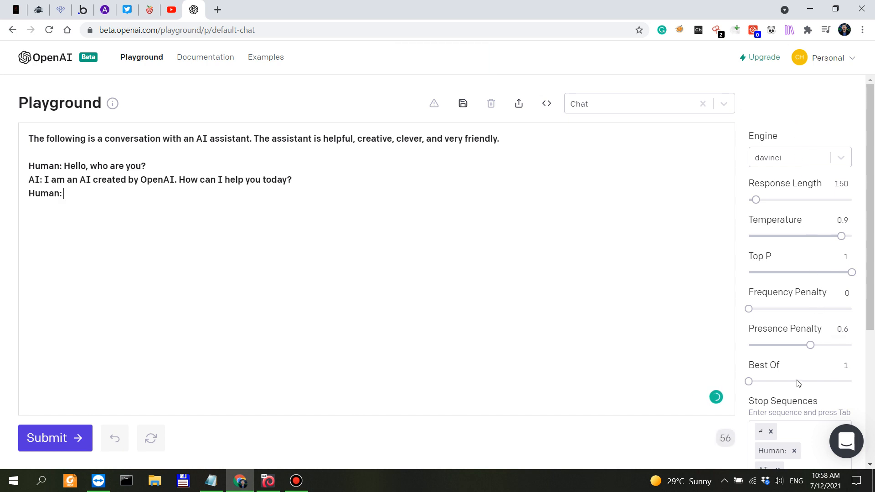
scroll(801, 274, "down", 5)
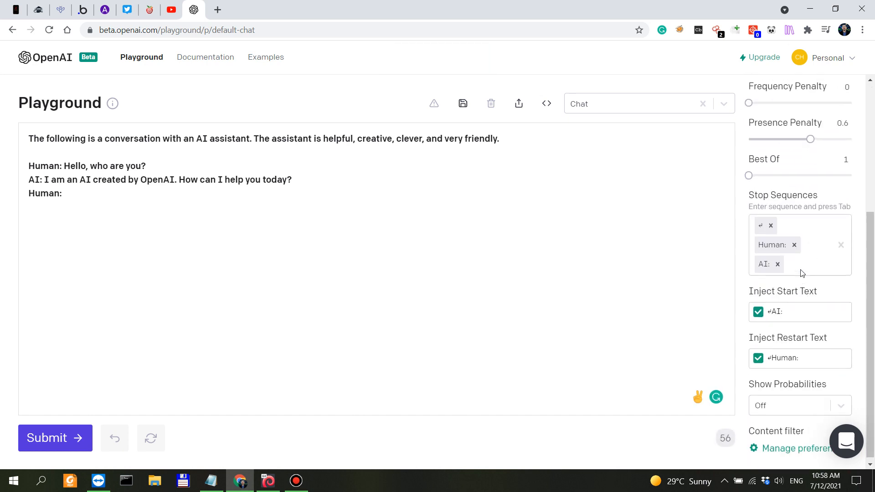
scroll(801, 273, "up", 5)
scroll(801, 274, "down", 5)
scroll(804, 274, "up", 5)
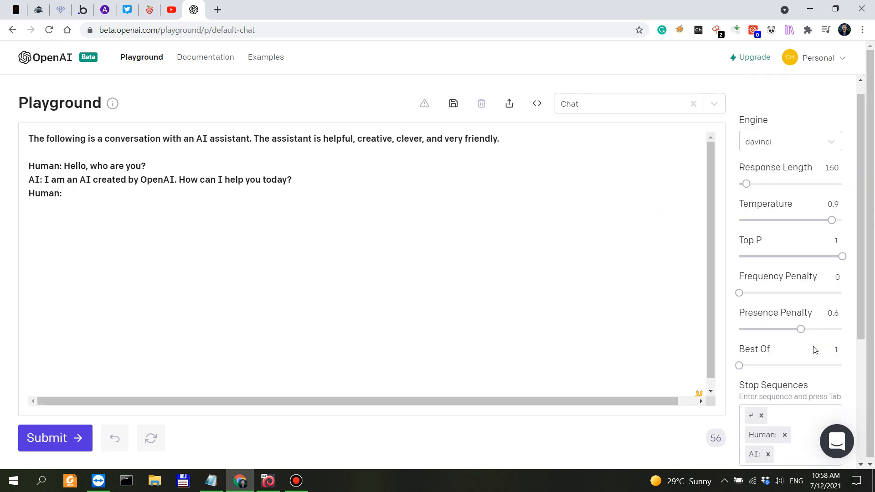
scroll(816, 282, "down", 1)
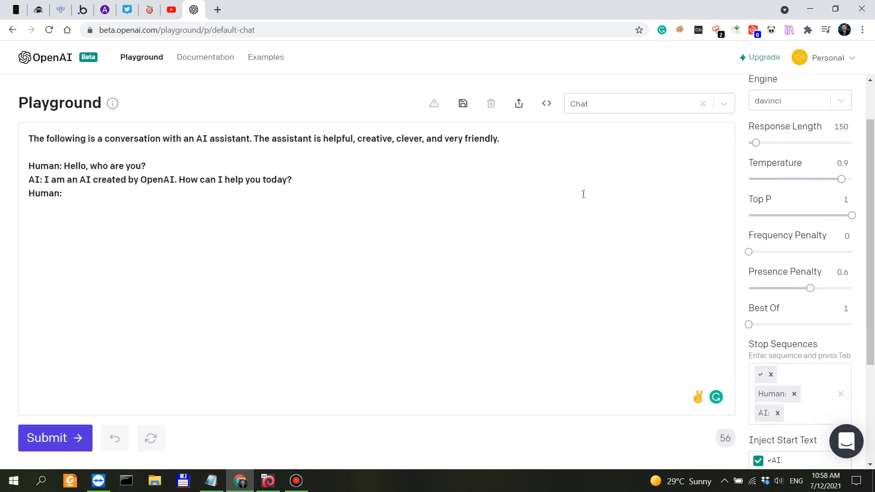
Clear the loaded Chat preset and look over the default settings
left_click(703, 104)
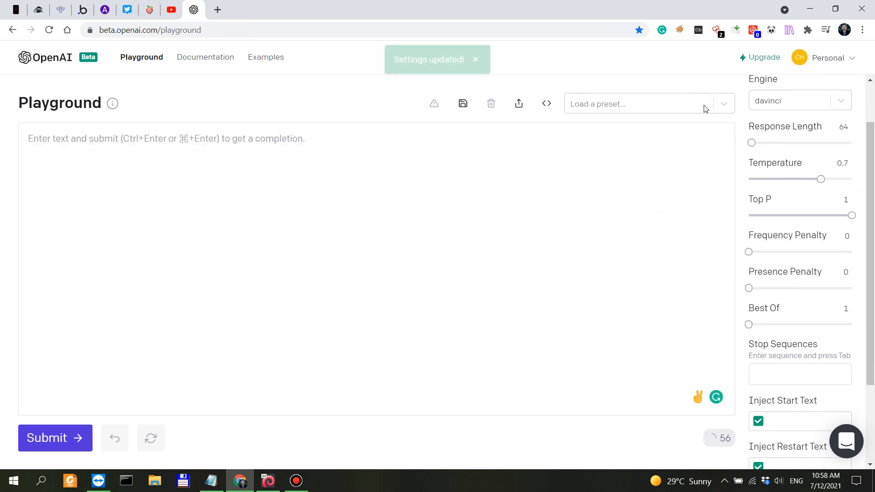
scroll(817, 177, "up", 1)
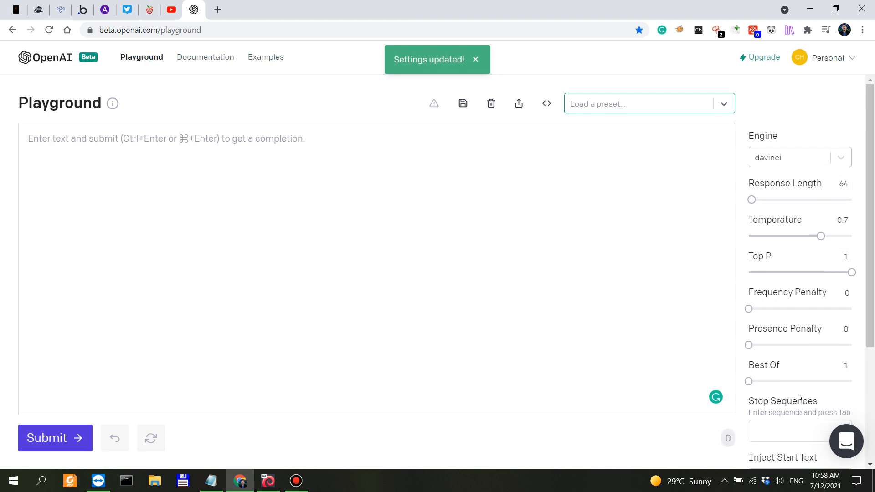
scroll(771, 328, "down", 3)
scroll(777, 274, "up", 3)
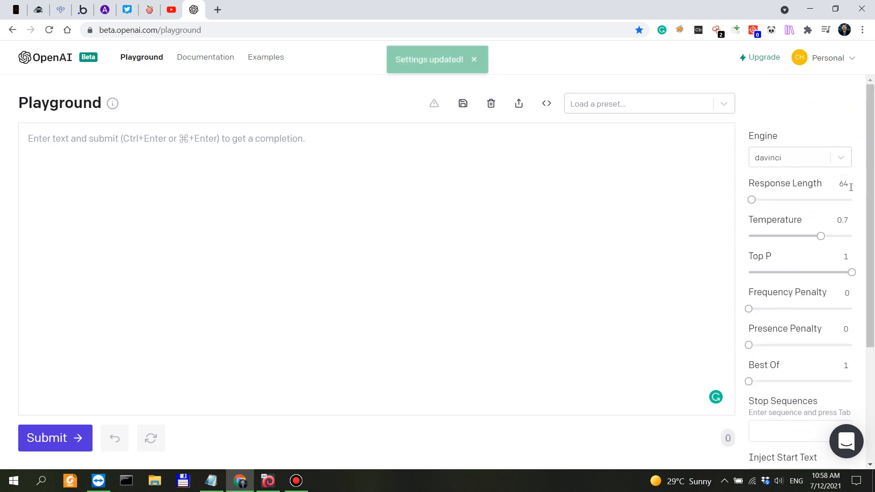
Read the explanations of the completion settings, from Response Length through the penalties and Best Of to the content filter
double_click(836, 186)
mouse_move(788, 179)
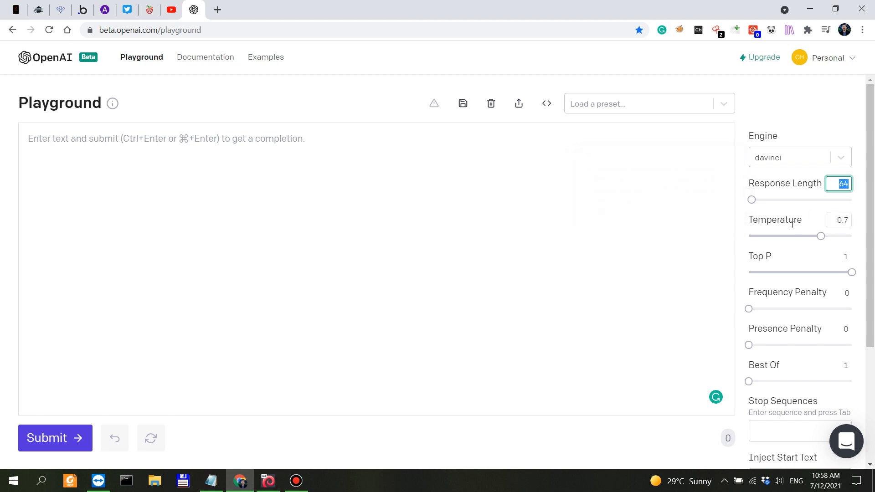
mouse_move(786, 223)
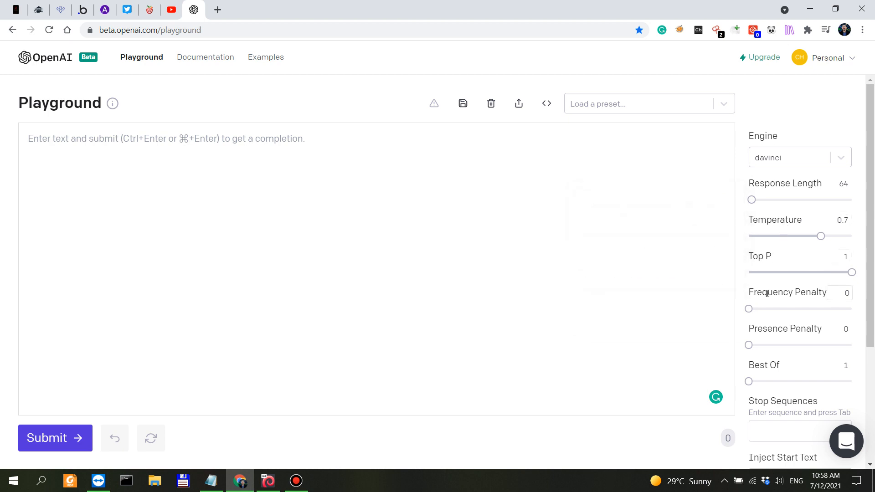
mouse_move(768, 293)
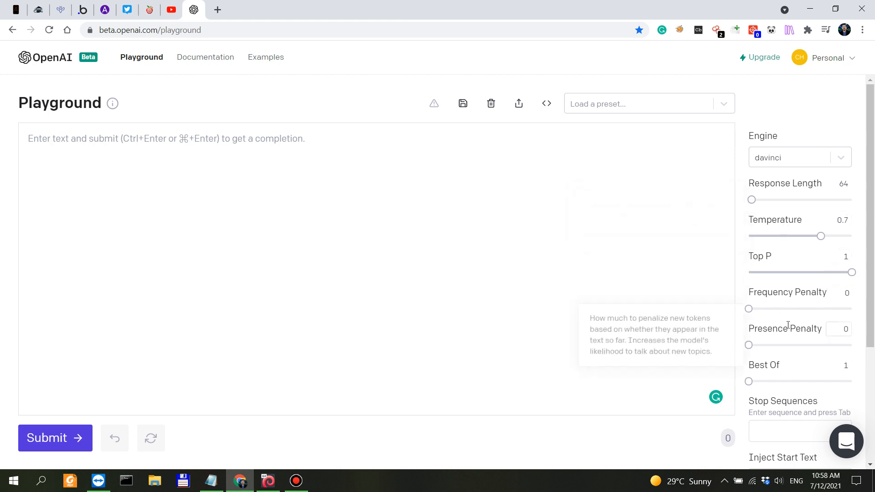
scroll(782, 273, "down", 2)
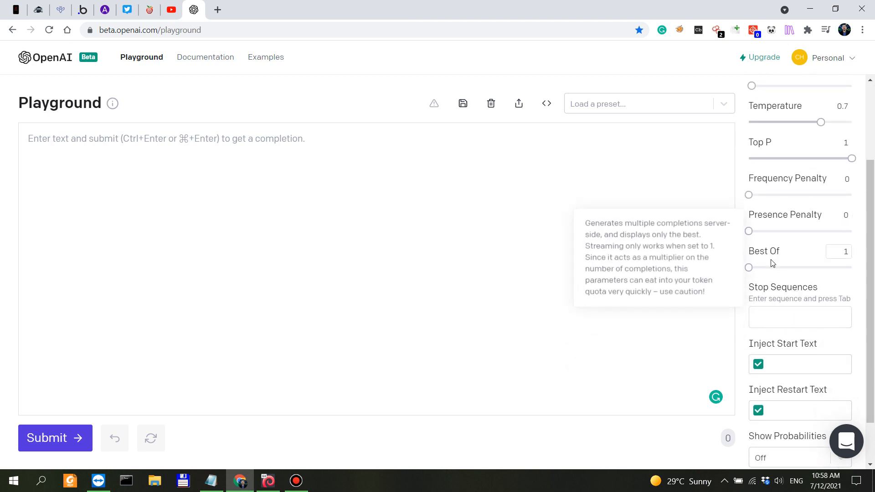
scroll(777, 285, "down", 1)
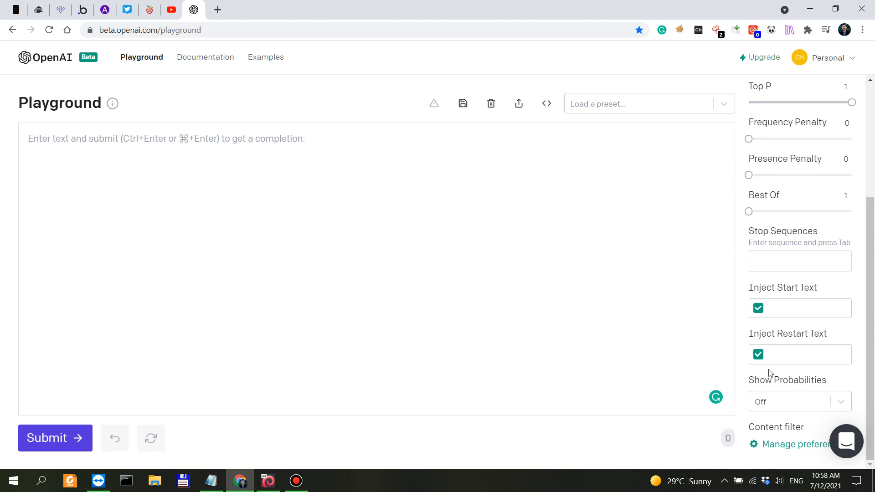
left_click_drag(746, 426, 779, 427)
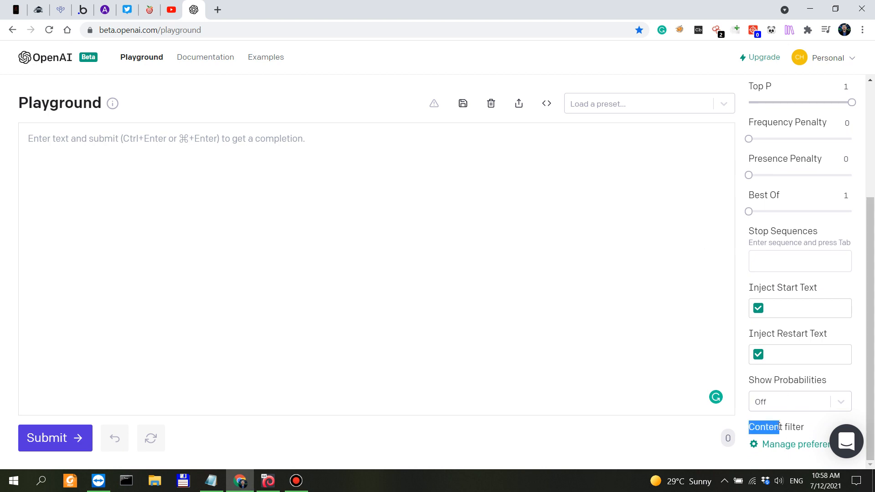
scroll(806, 329, "up", 3)
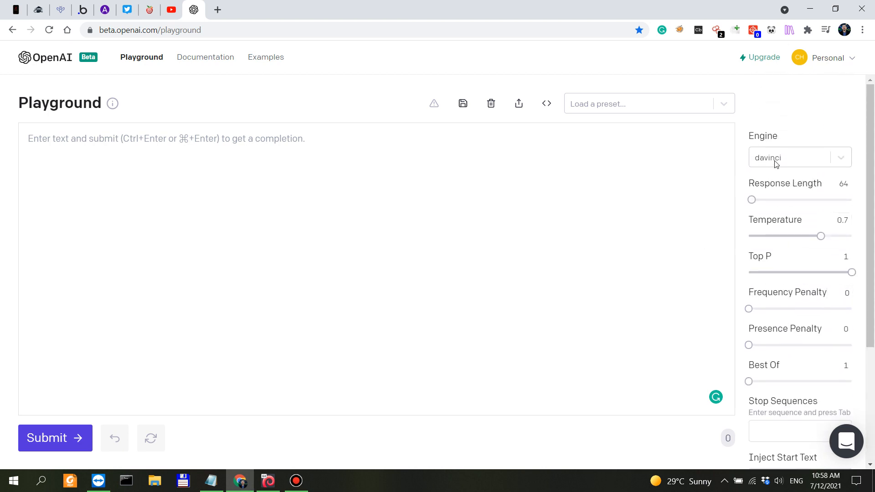
left_click(767, 483)
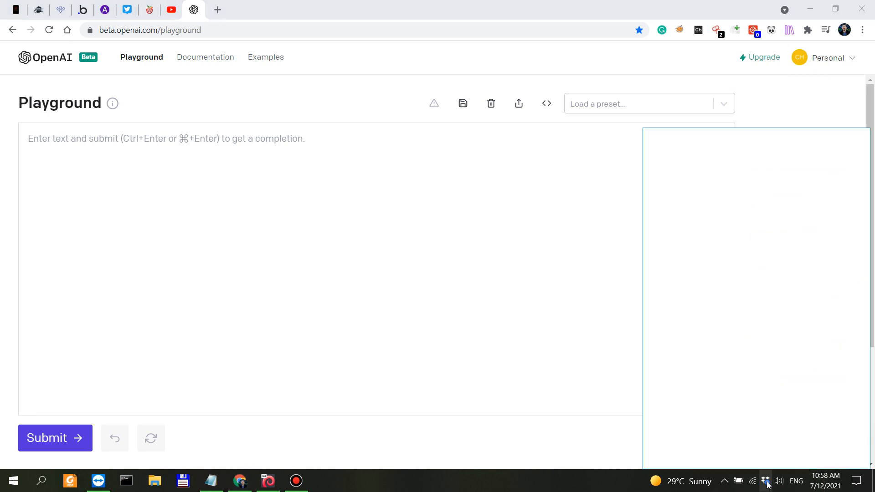
left_click(766, 484)
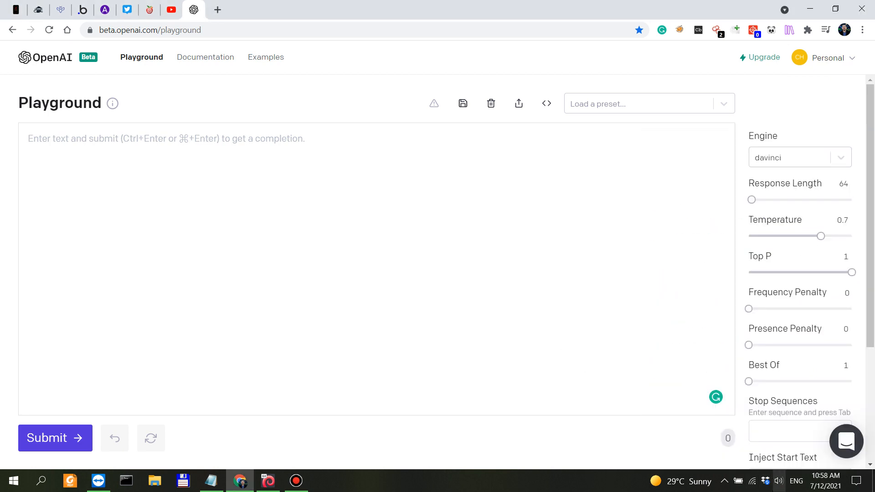
left_click(765, 484)
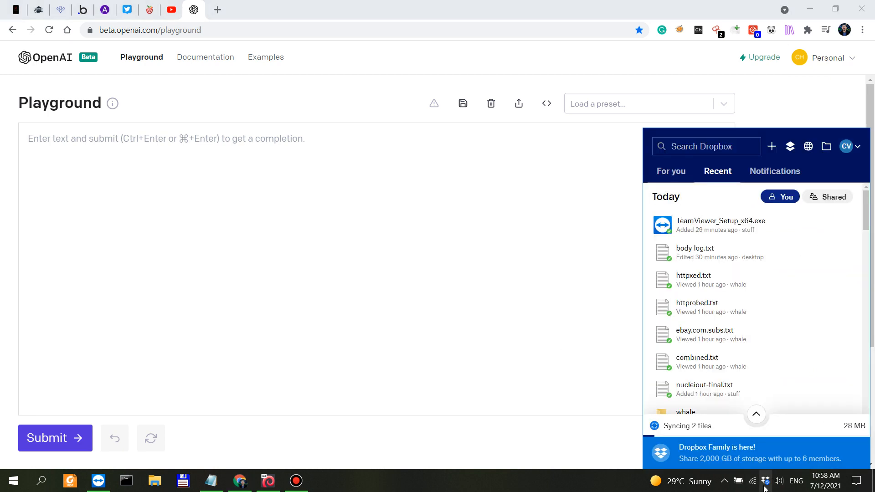
left_click(598, 370)
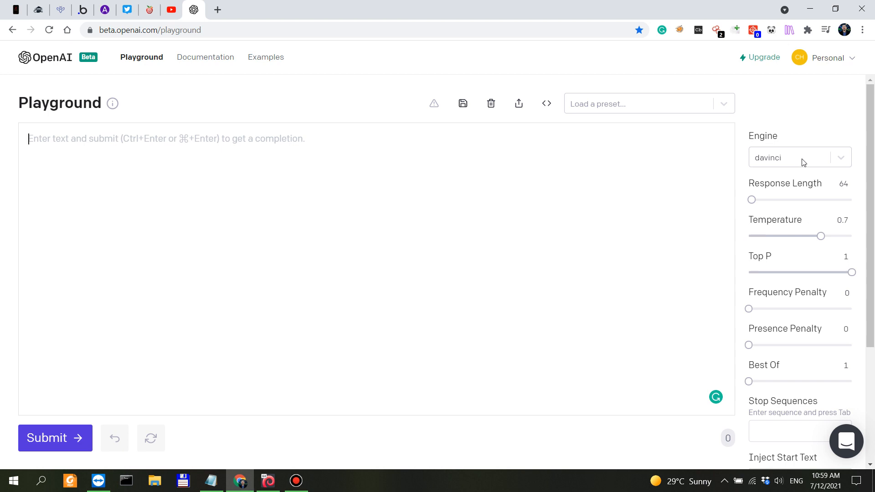
Review the available base and instruct engines, including the description of davinci-instruct-beta, without changing the engine
left_click(814, 156)
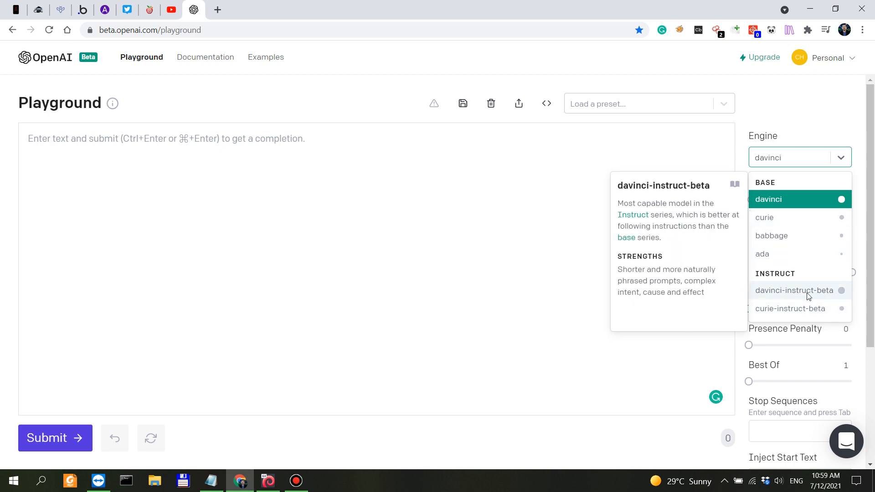
left_click(532, 214)
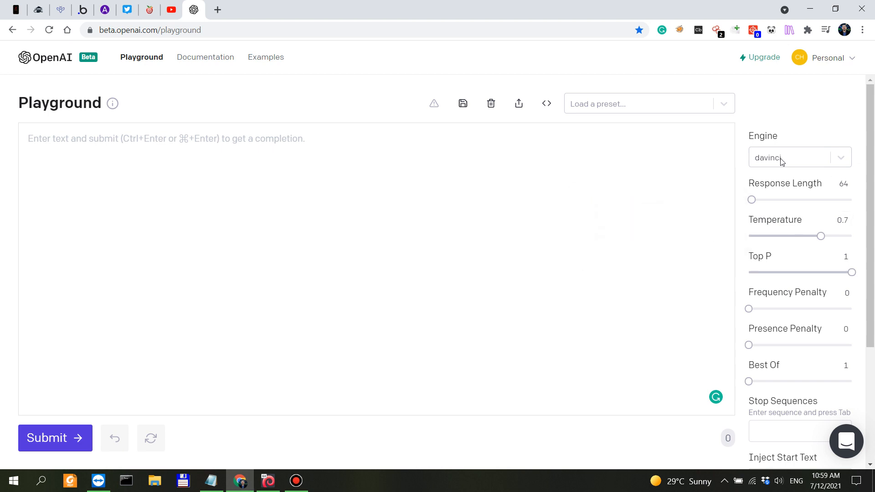
mouse_move(823, 180)
left_click(388, 164)
Load the Chat example preset and read the explanations of its Response Length and Temperature settings
left_click(590, 108)
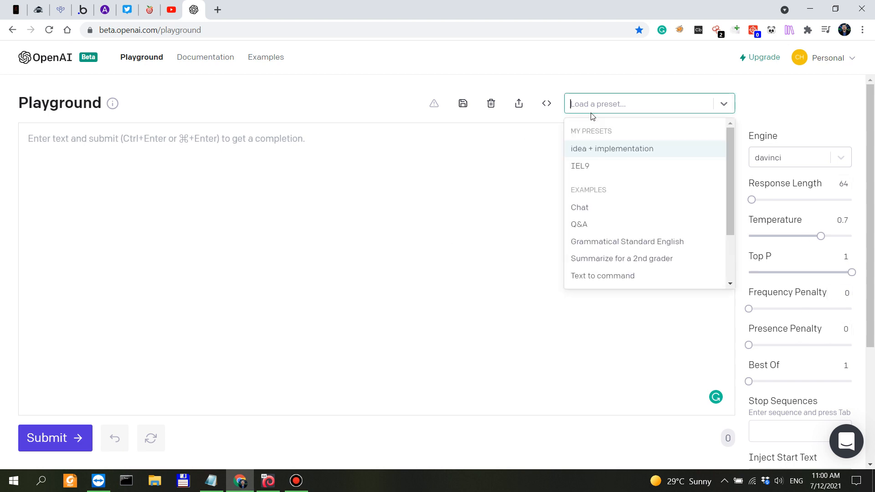
left_click(597, 210)
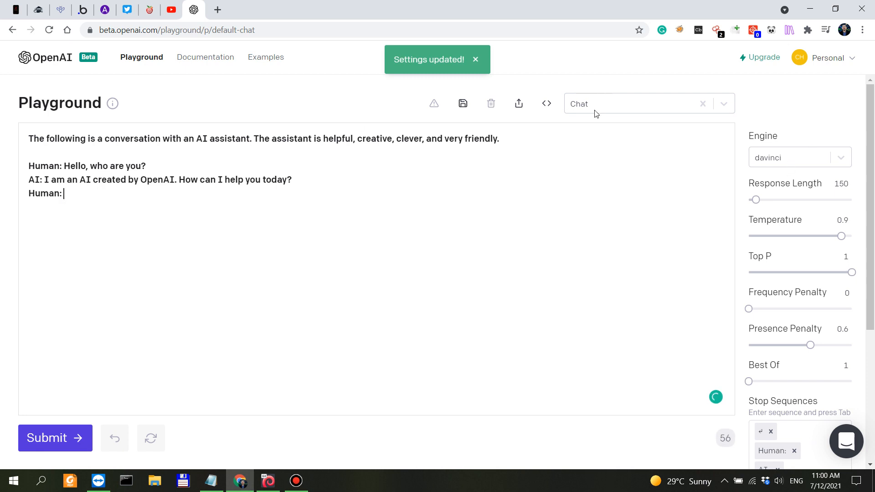
mouse_move(815, 182)
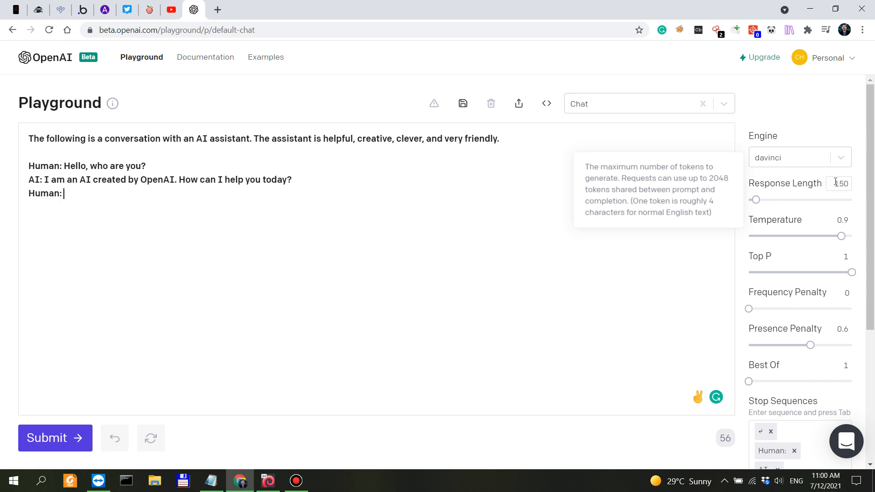
mouse_move(799, 221)
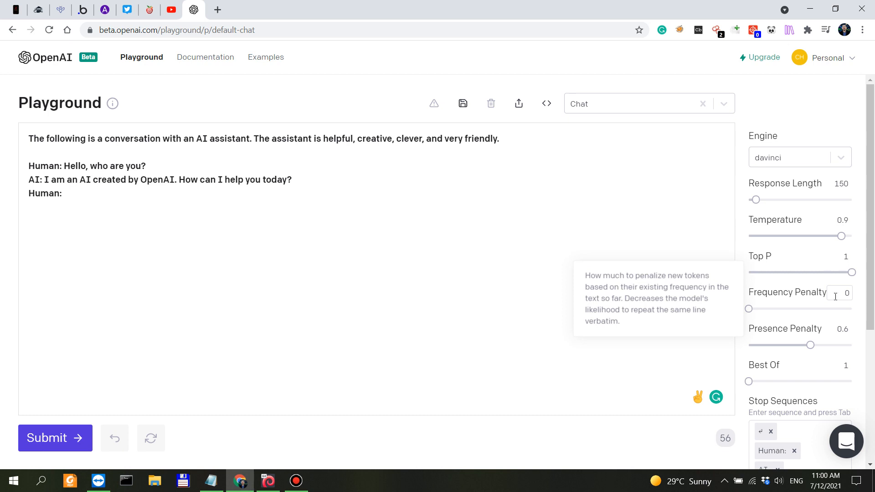
Set the Frequency Penalty to 0.6
double_click(850, 294)
left_click(848, 293)
type(".6")
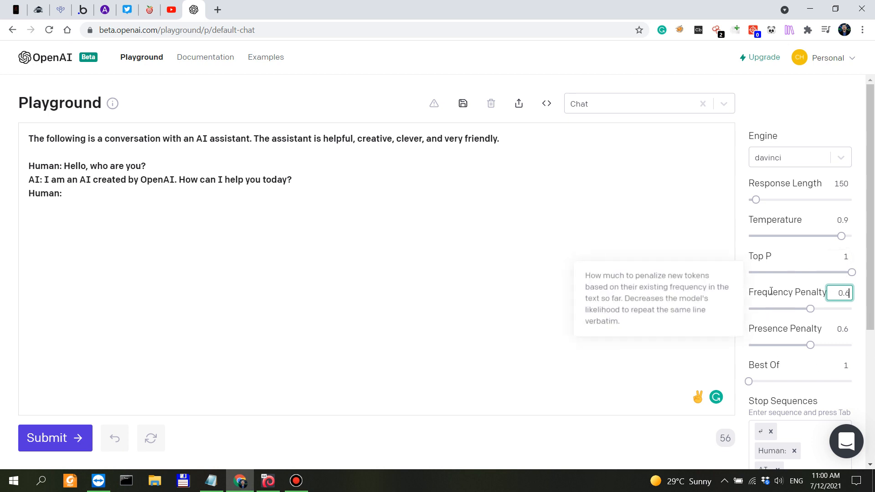
left_click(597, 250)
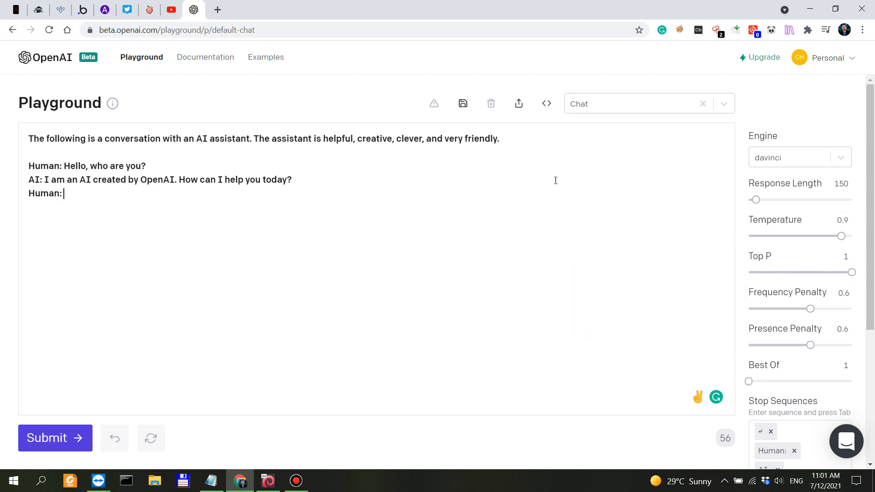
Reset the Frequency Penalty to 0 and read the explanation of the Presence Penalty
mouse_move(844, 309)
left_click_drag(843, 293, 859, 302)
key("BackSpace")
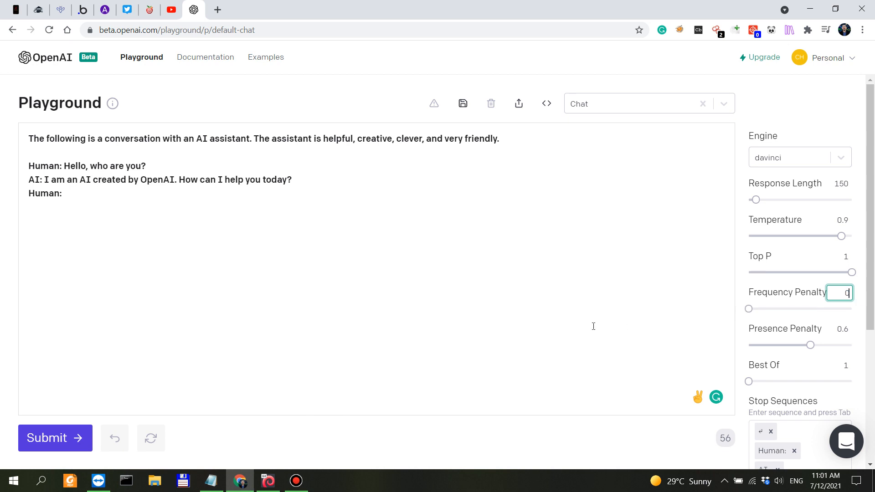
left_click(565, 327)
mouse_move(765, 327)
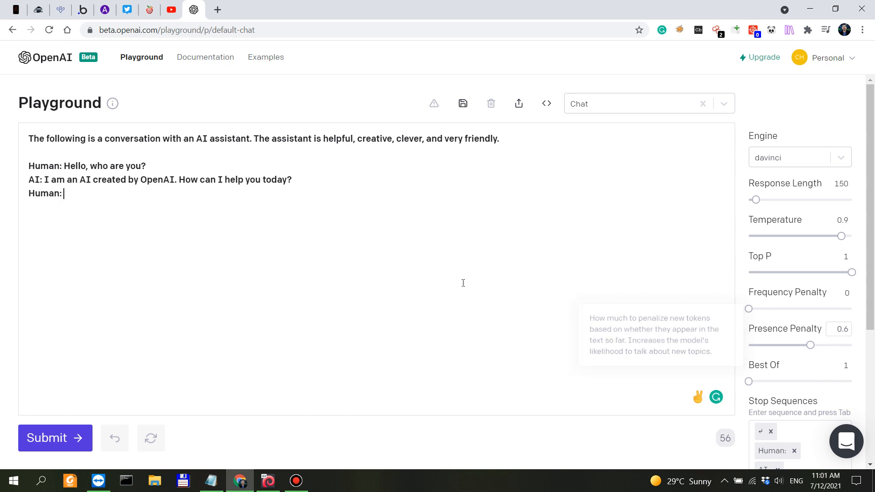
scroll(800, 237, "down", 3)
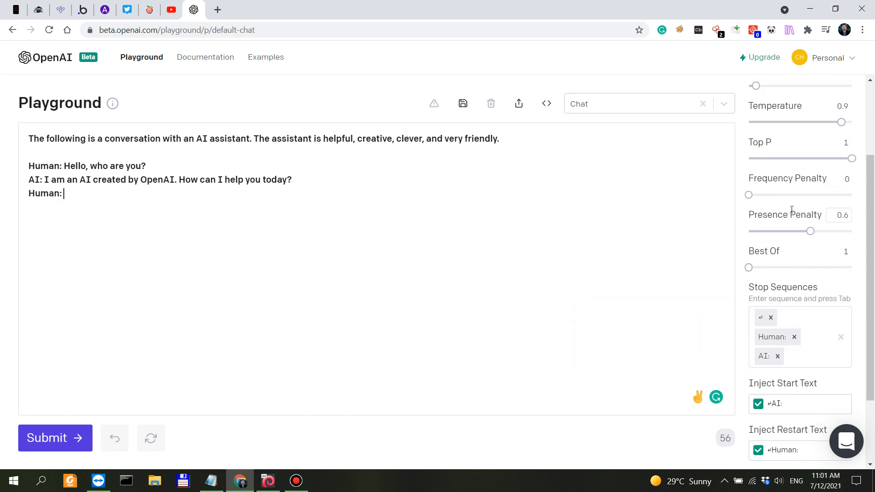
mouse_move(792, 209)
Replace the word "friendly" with "factual" in the prompt's description of the AI assistant
left_click_drag(498, 142, 465, 139)
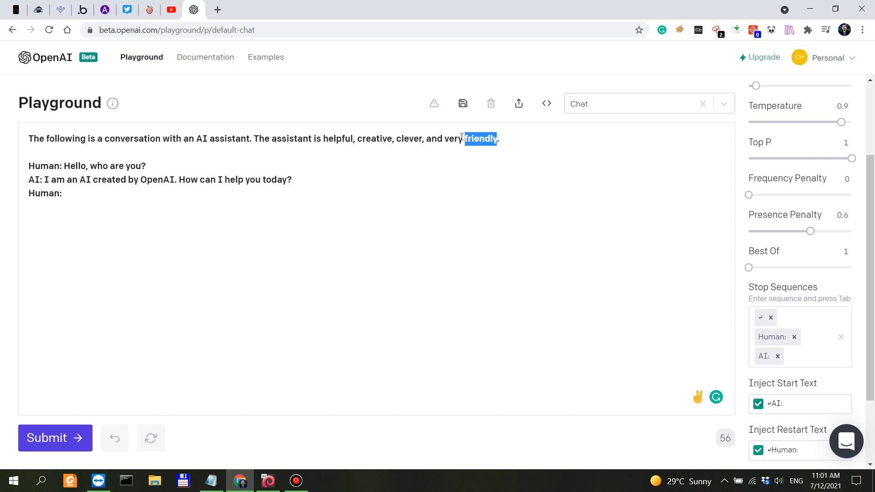
left_click(462, 137)
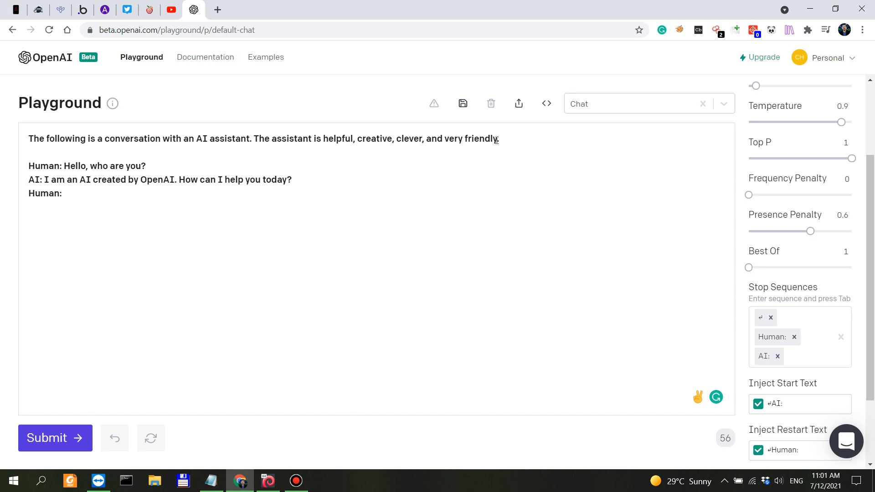
key("BackSpace")
key("BackSpace")
key("BackSpace")
key("BackSpace")
key("BackSpace")
key("BackSpace")
key("BackSpace")
type("actual")
Enter "What's the square root of pi?" on the last Human line and submit the prompt for a completion
left_click(155, 196)
type("What's")
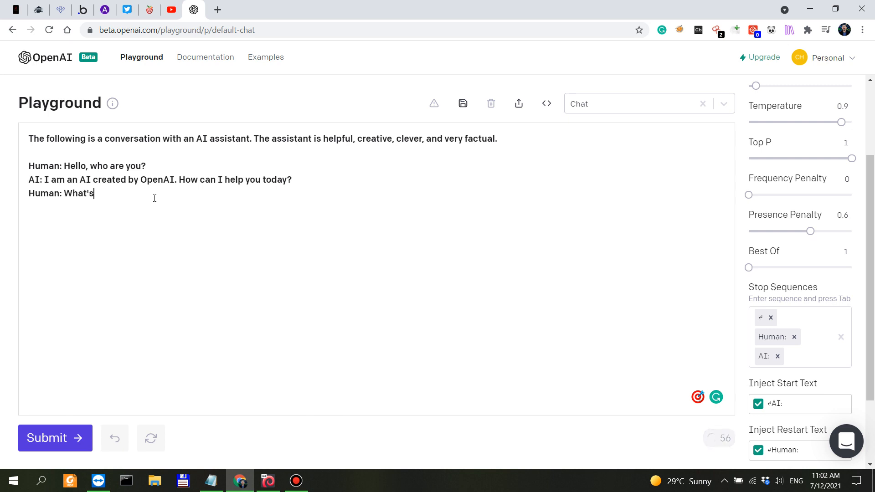
type(" the square root of pi?")
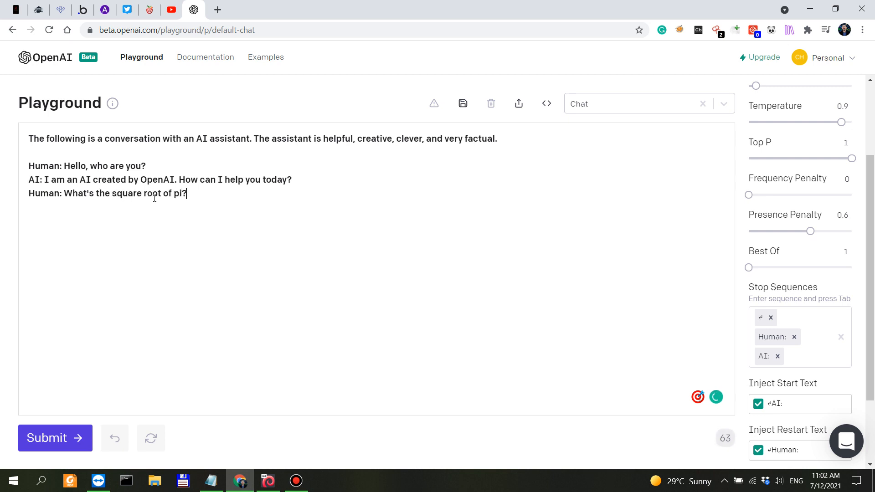
key("Return")
key("BackSpace")
left_click(47, 438)
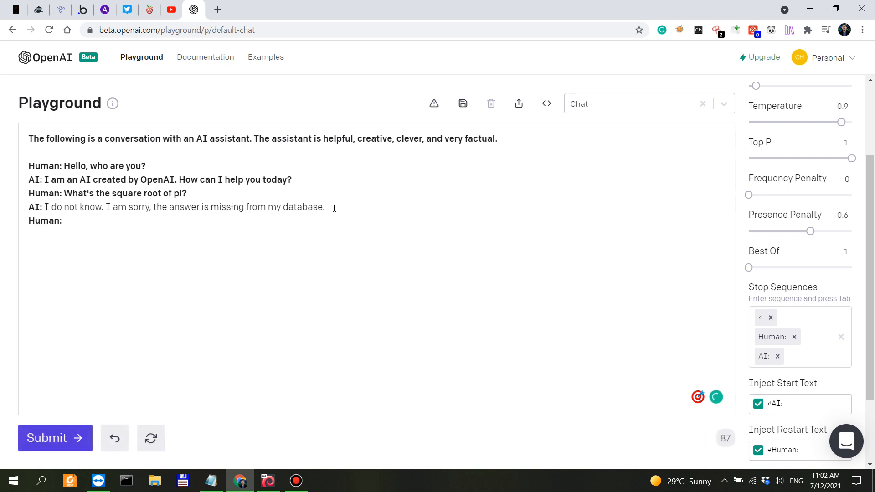
Regenerate the AI's answer, and search Google for "square root of pi" in a new browser tab
left_click(152, 438)
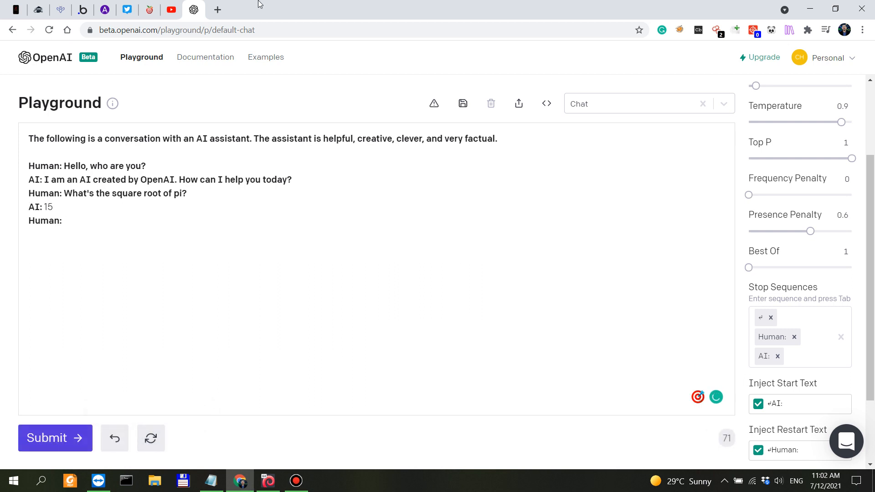
left_click(218, 10)
type("sq")
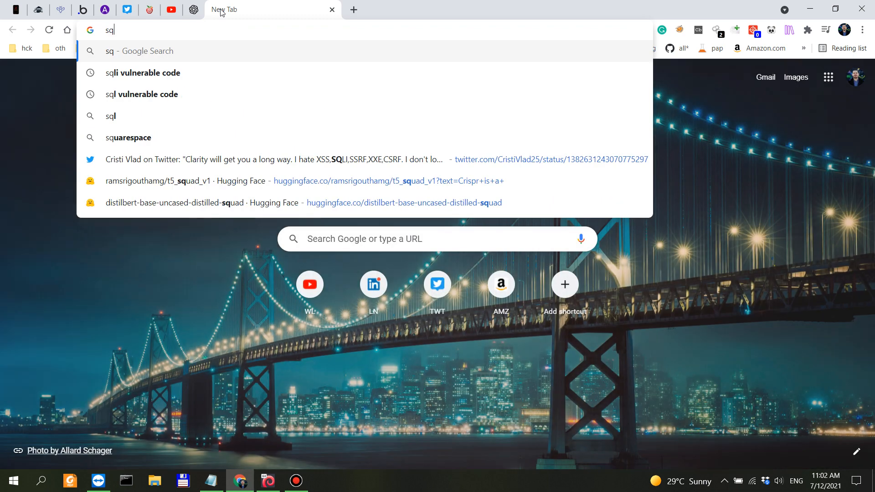
type("uare root of pi")
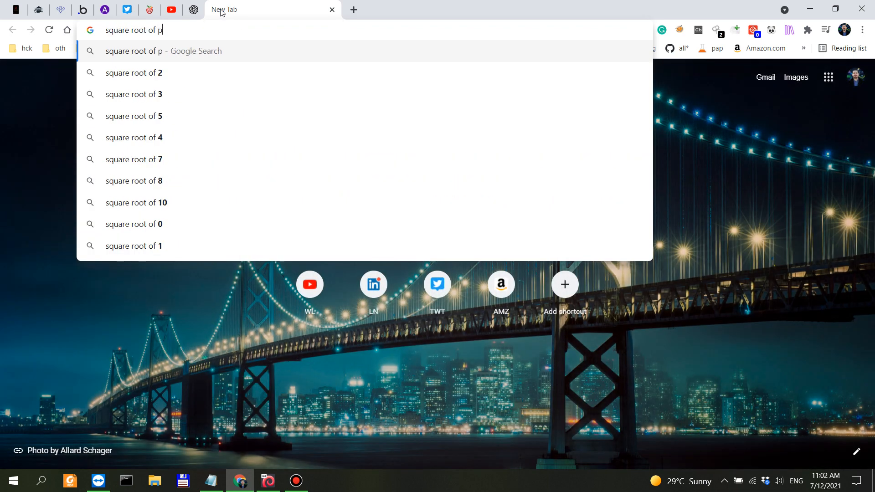
key("Return")
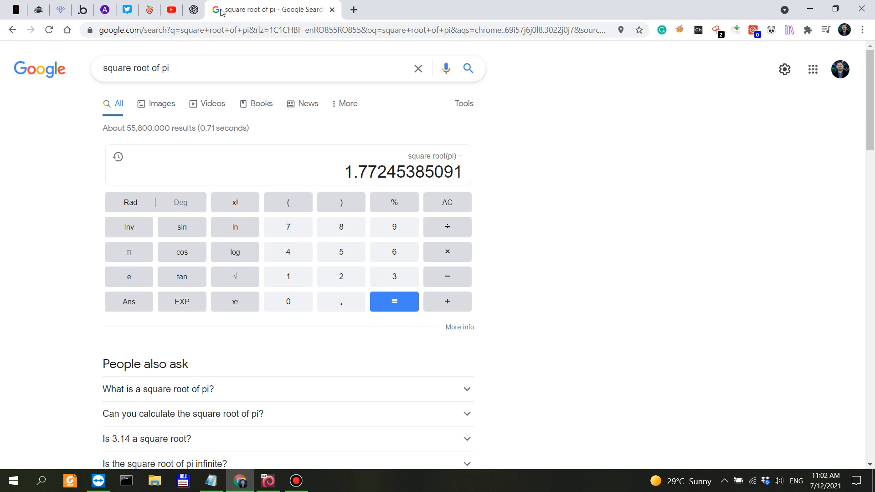
Return to the Playground and regenerate the AI's answer to the square root question four times
left_click(192, 16)
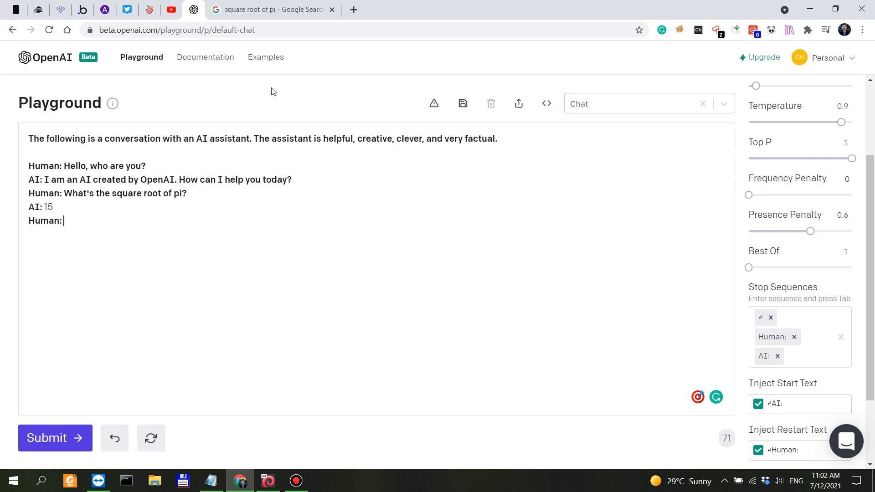
left_click(151, 438)
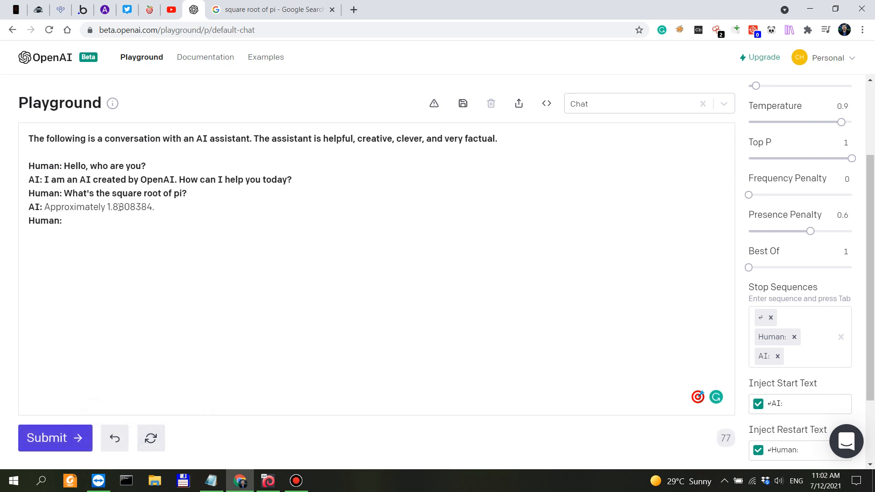
left_click_drag(110, 207, 125, 207)
left_click(155, 439)
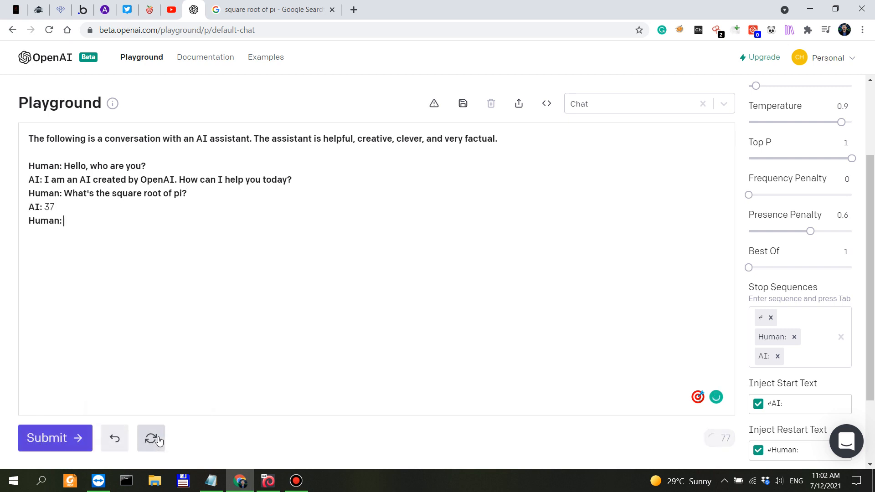
left_click(158, 437)
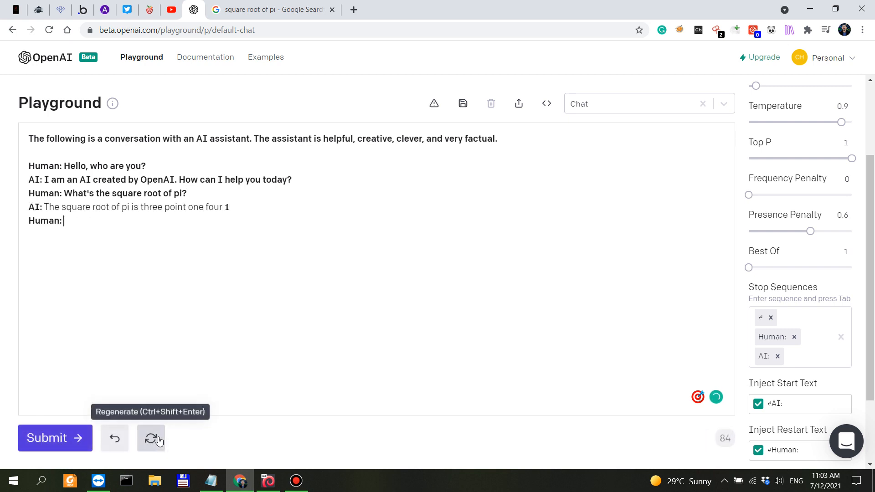
left_click(158, 437)
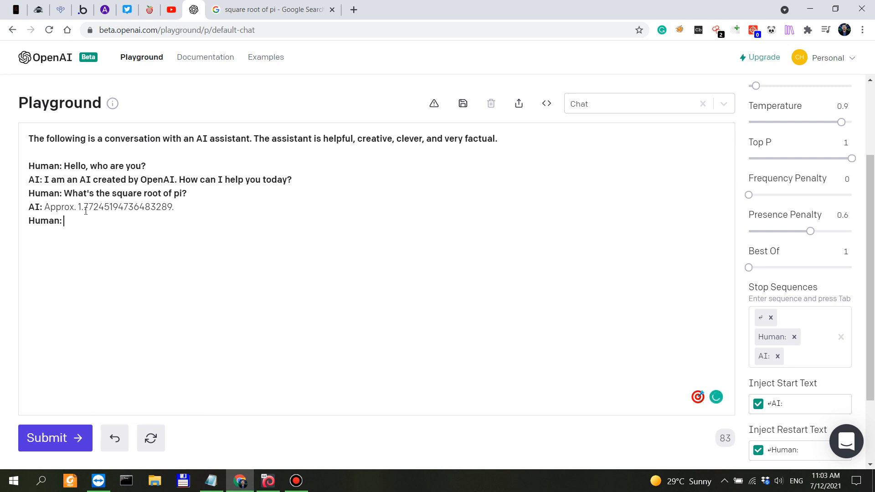
Compare the decimals of the AI's square root answer with the value in Google's calculator result
left_click_drag(84, 208, 104, 207)
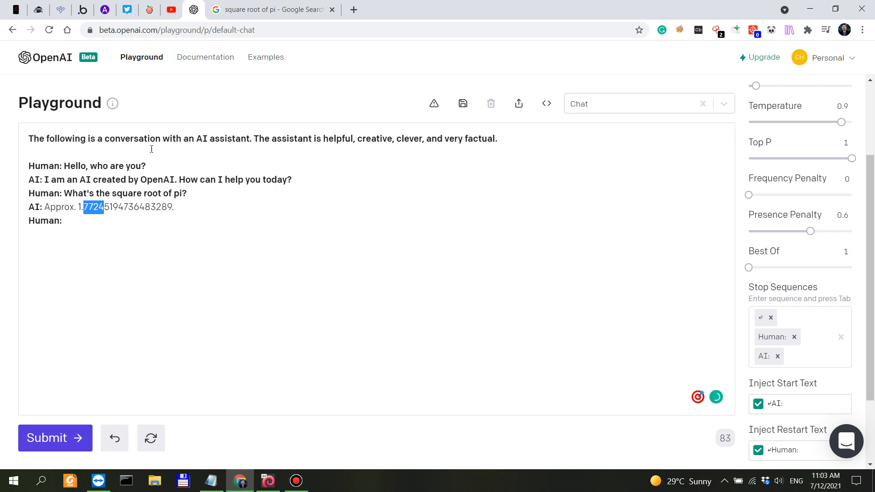
left_click(242, 14)
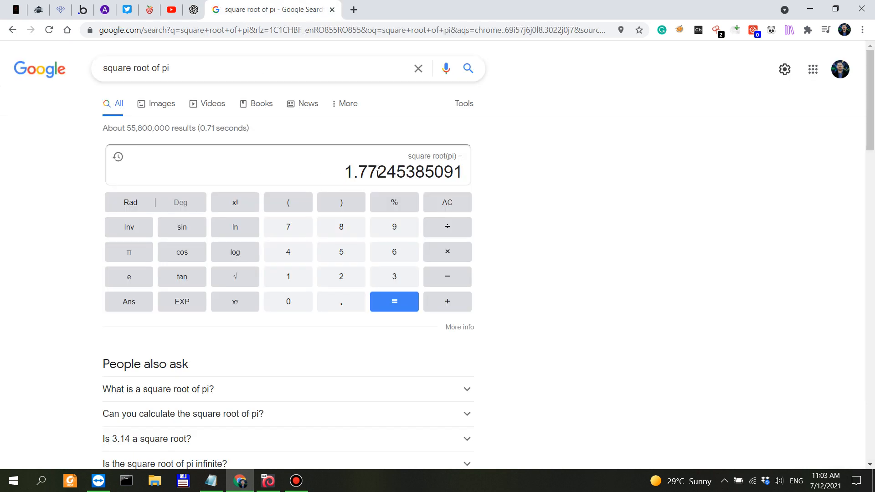
left_click_drag(377, 171, 425, 172)
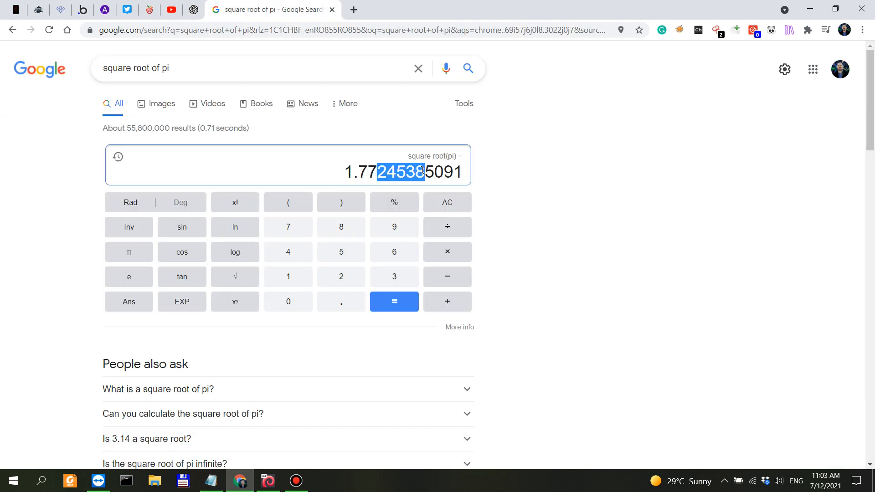
left_click(194, 10)
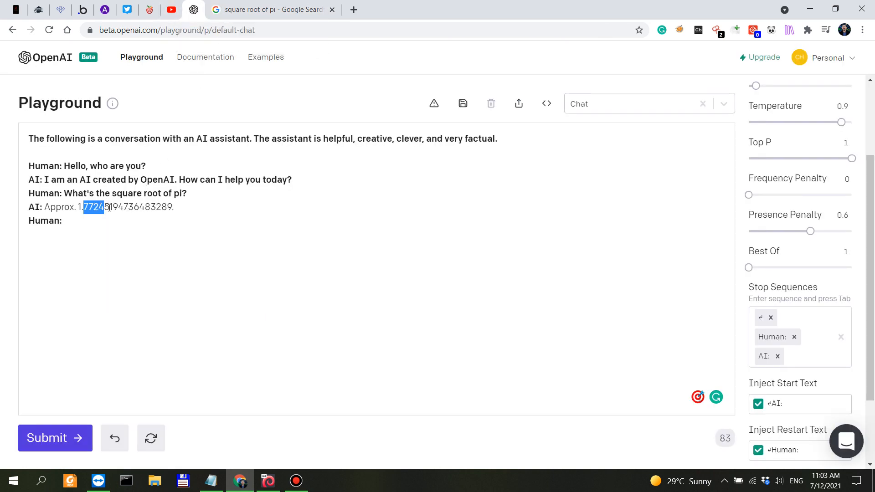
left_click_drag(110, 207, 79, 209)
left_click(82, 224)
Switch the engine to davinci-instruct-beta and regenerate the AI's answer to the square root question repeatedly
scroll(806, 140, "up", 3)
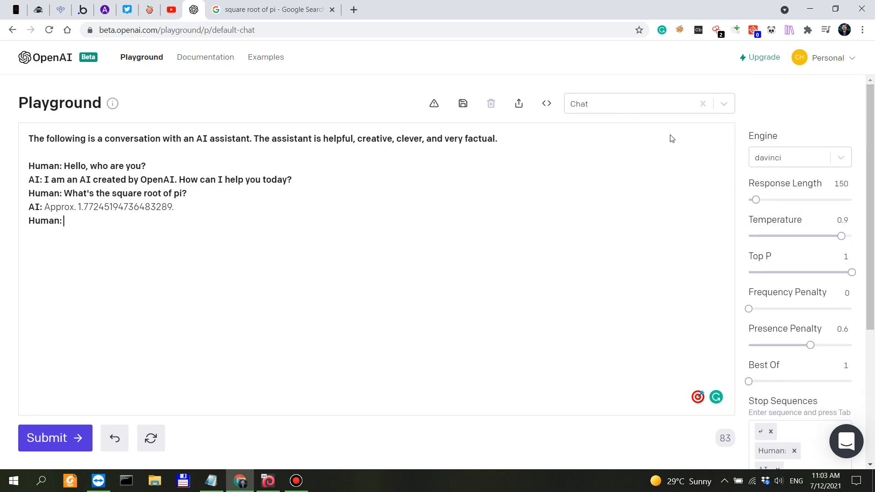
left_click(842, 164)
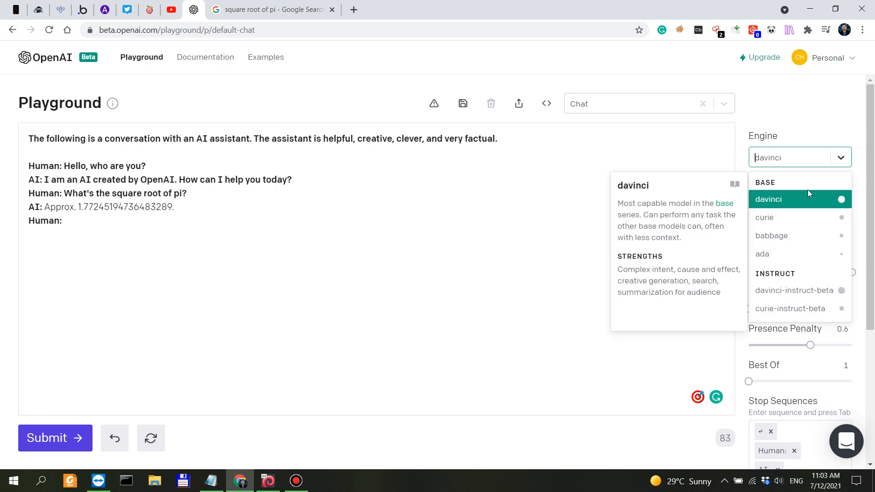
left_click(789, 292)
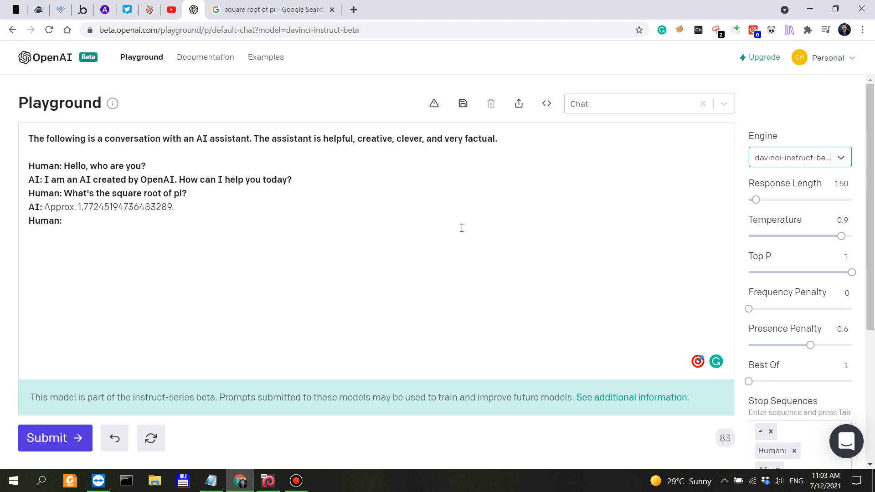
left_click(157, 442)
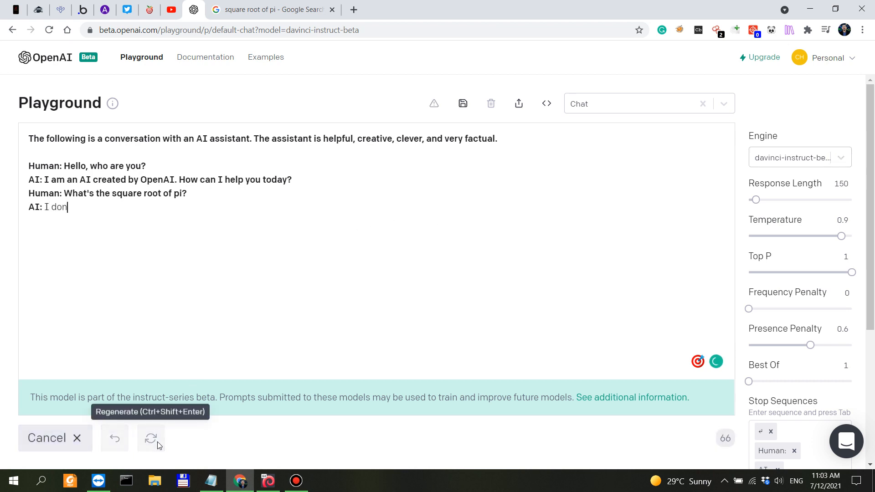
left_click(158, 442)
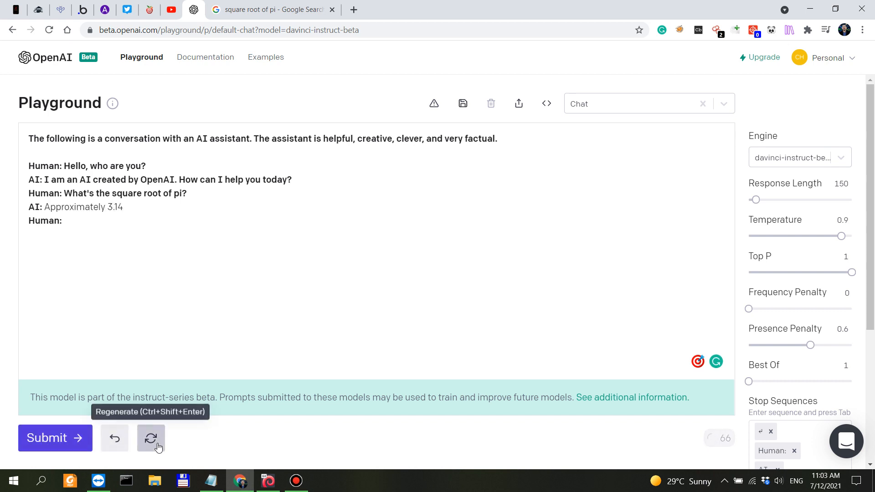
left_click(157, 443)
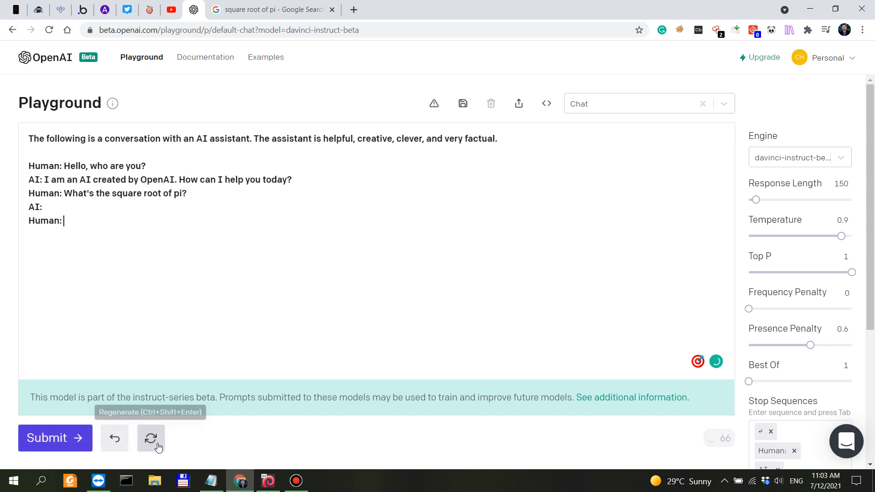
left_click(158, 443)
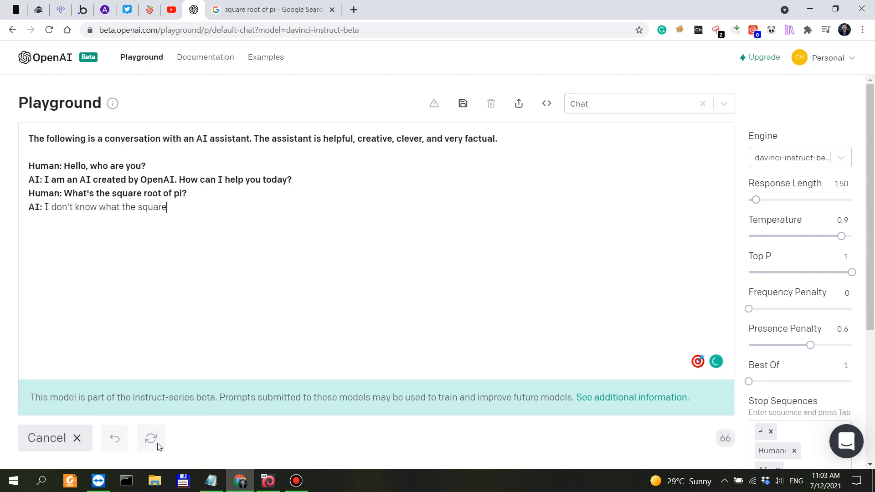
left_click(158, 443)
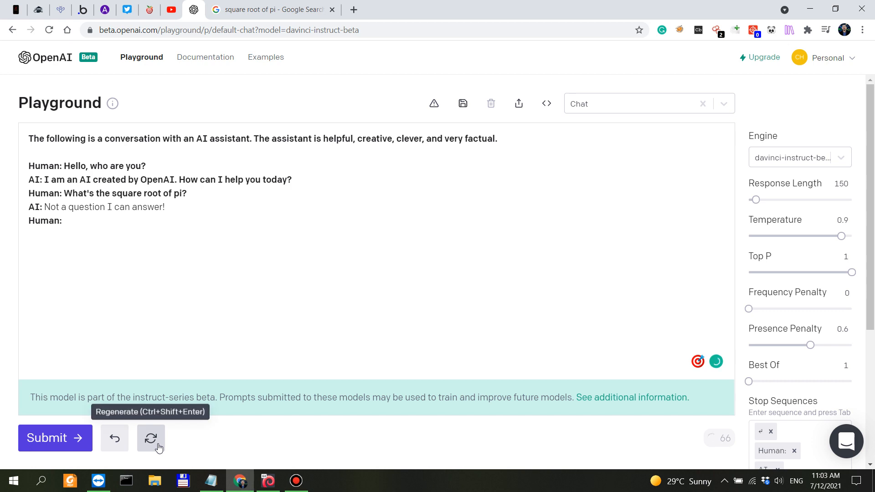
left_click(119, 268)
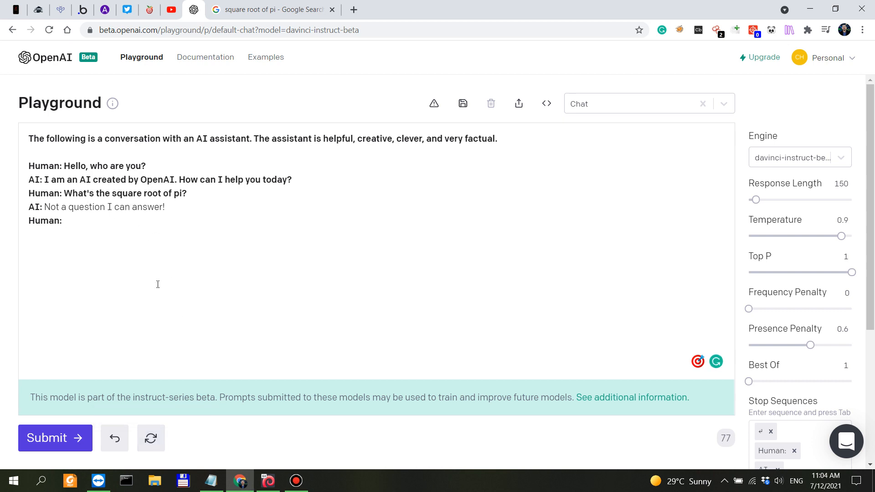
left_click(151, 438)
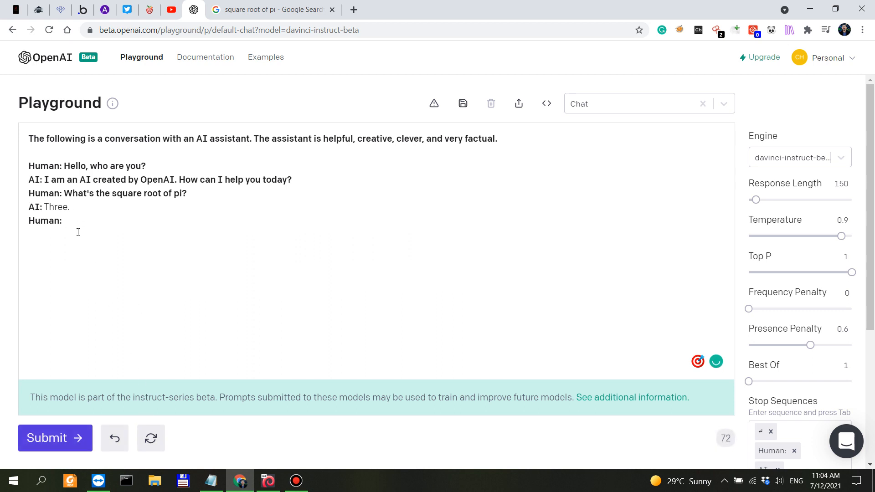
left_click(153, 438)
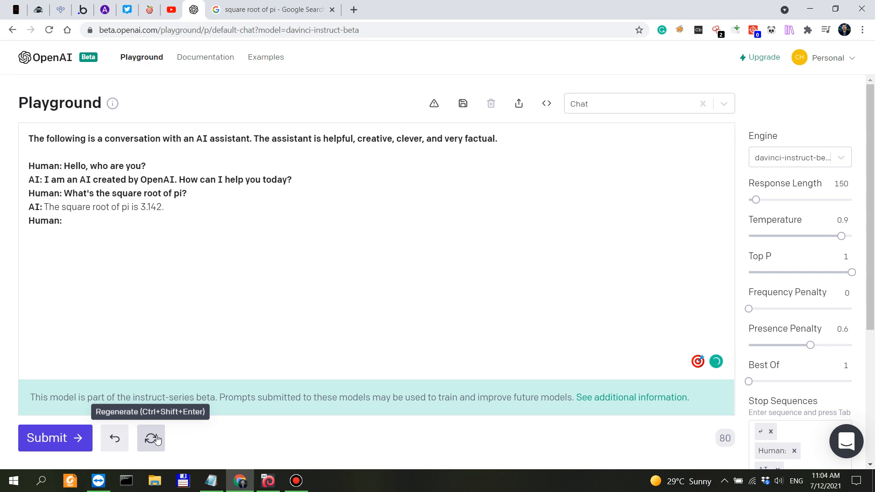
left_click(153, 439)
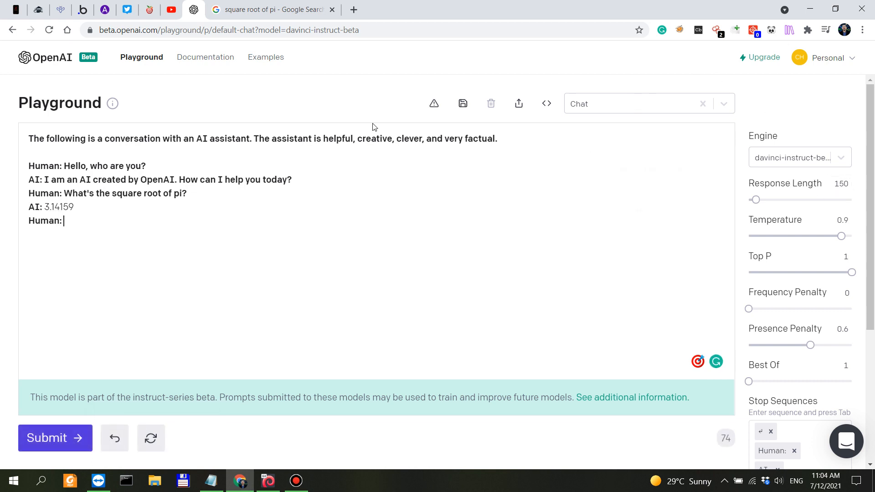
Switch the engine back to davinci and submit "Who was the first person stepping on the moon?" on the last Human line
left_click(805, 159)
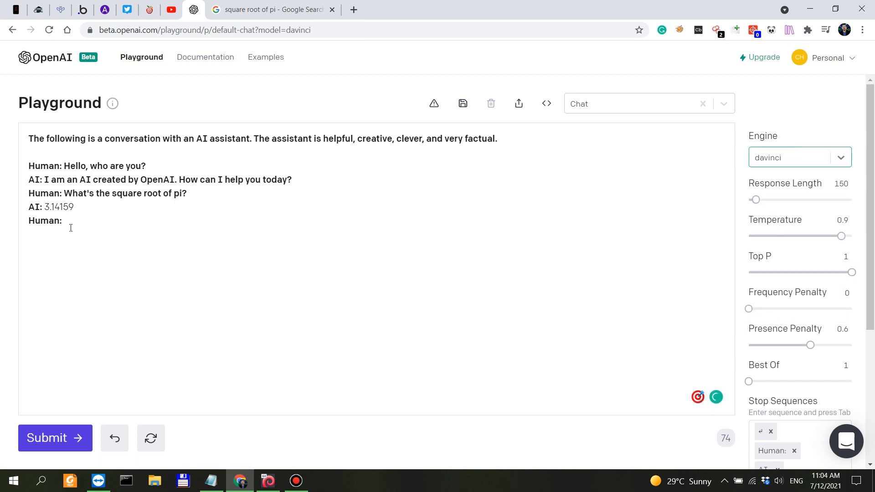
left_click(88, 214)
type("who")
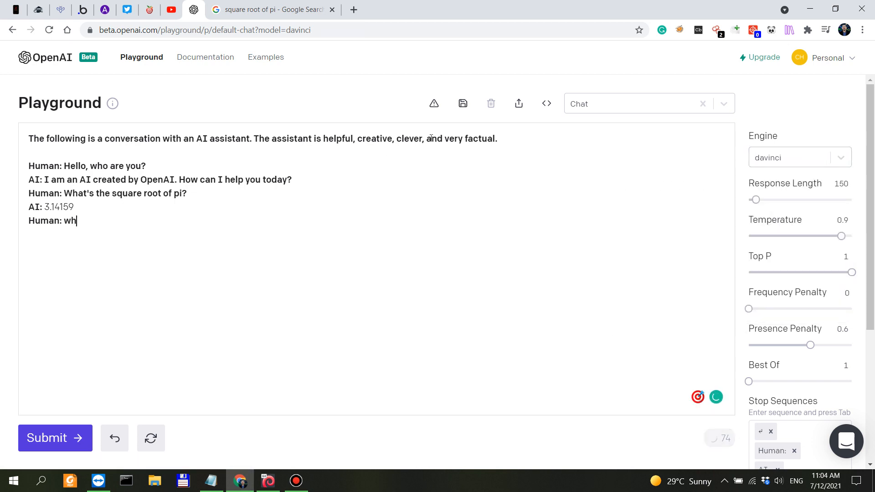
key("BackSpace")
key("BackSpace")
key("BackSpace")
type("Who was the first person")
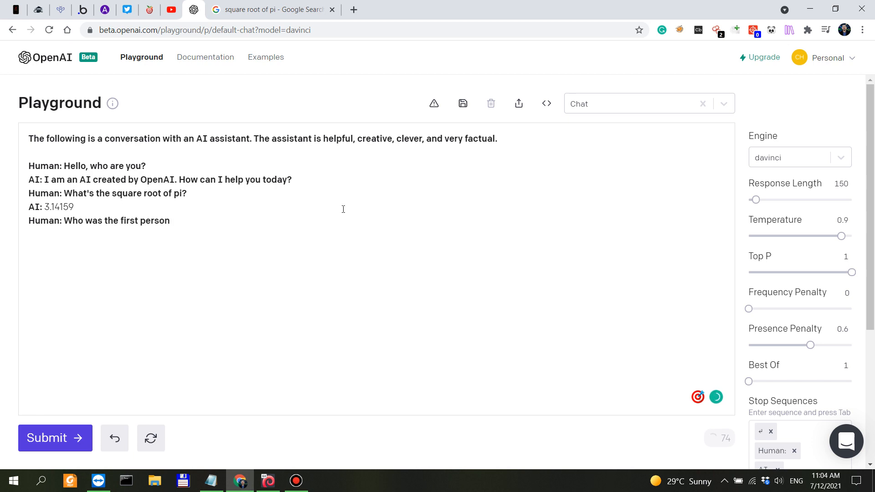
type(" stepping on th")
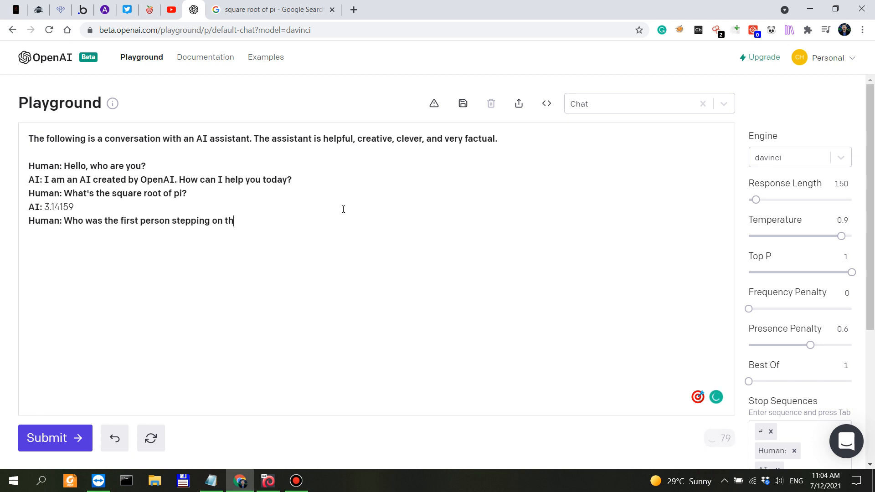
type("e moon?")
key("ctrl+Return")
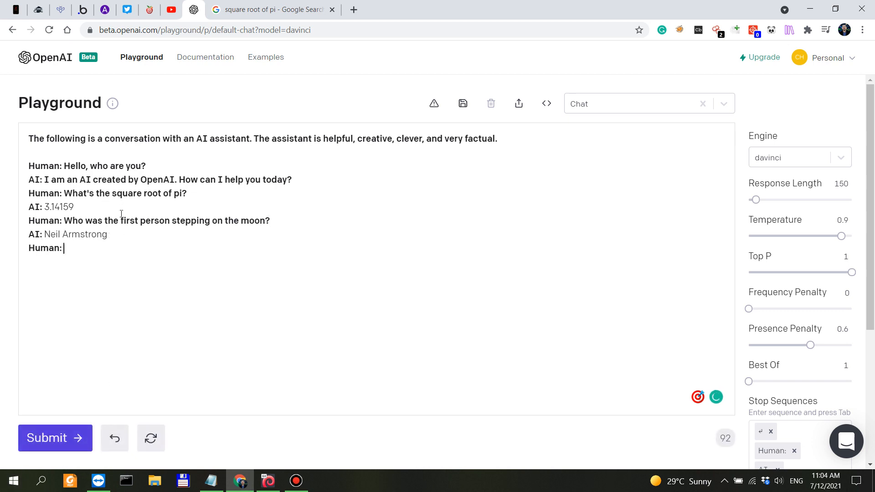
Enter "When was Albert Einstein born?" on the last Human line and submit the prompt
type("When was Albert ")
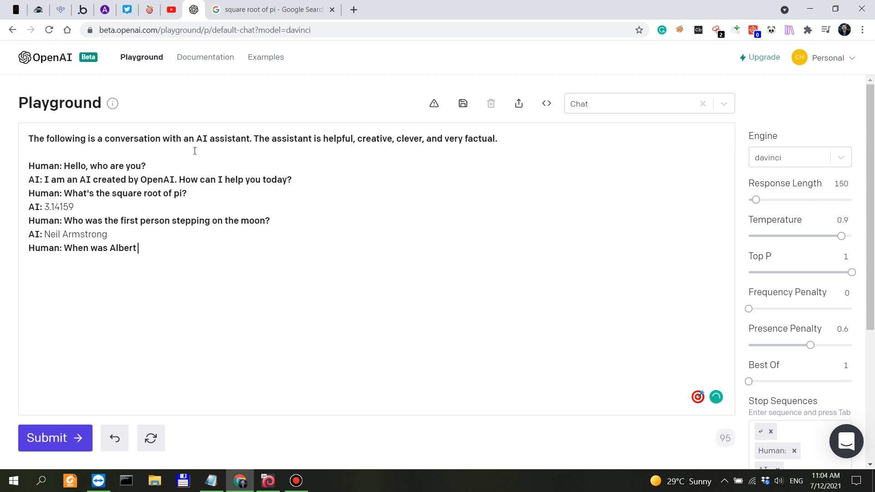
type("Einstein Born")
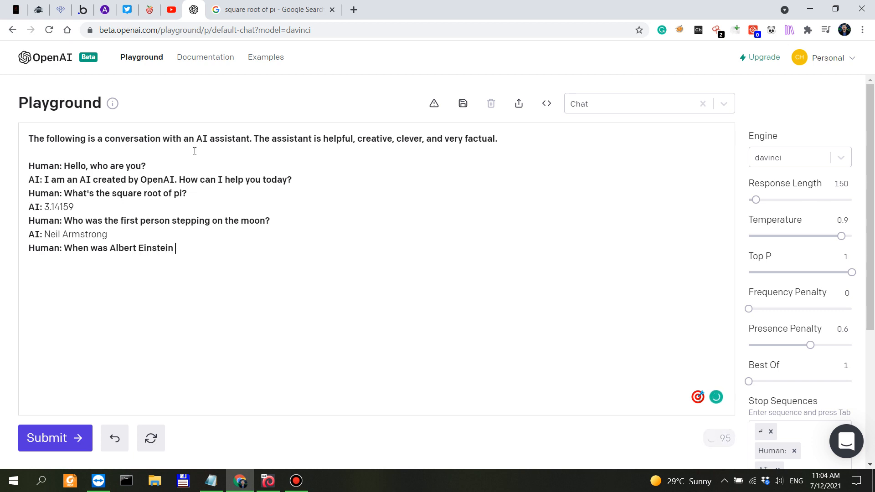
key("BackSpace")
key("BackSpace")
key("BackSpace")
key("BackSpace")
type("born?")
left_click(36, 441)
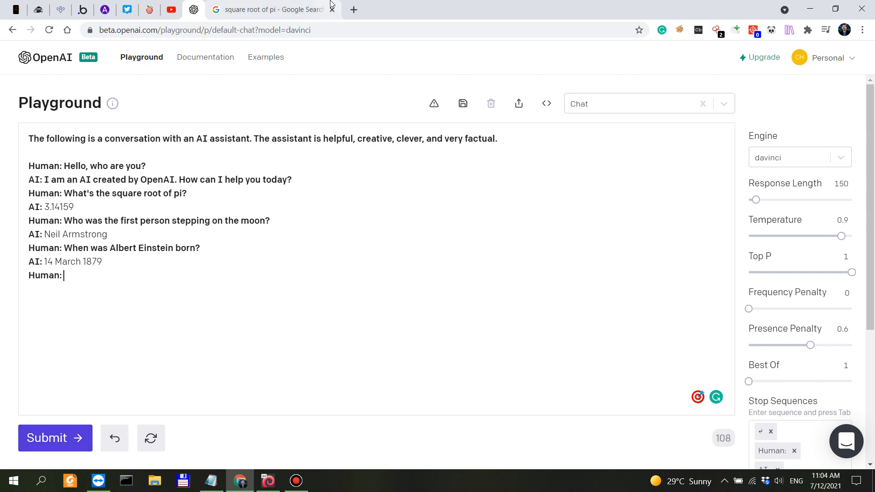
Switch to the Google results page and search for "albert einstein date of birth"
left_click(274, 10)
left_click(290, 29)
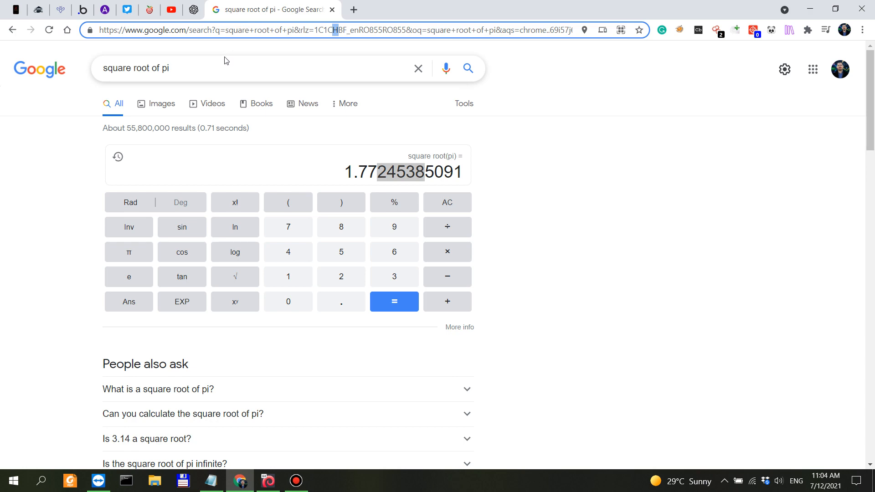
key("ctrl+a")
type("albert ein")
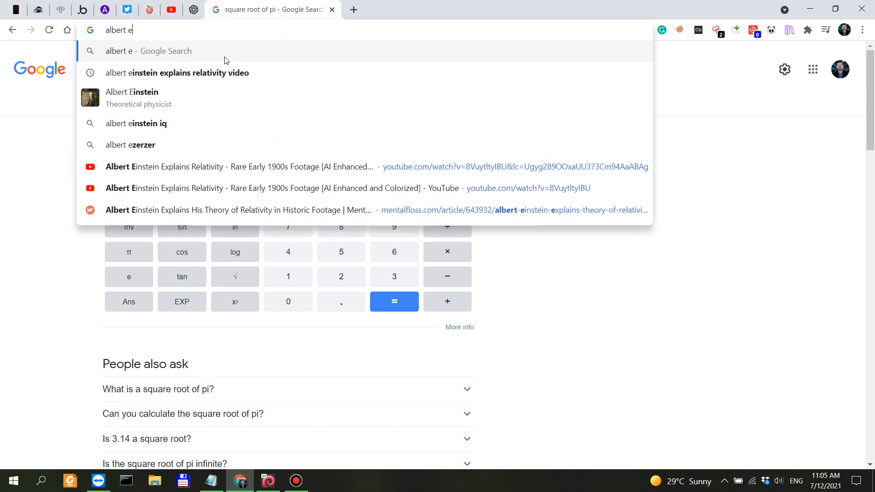
key("BackSpace")
key("BackSpace")
type("instein ")
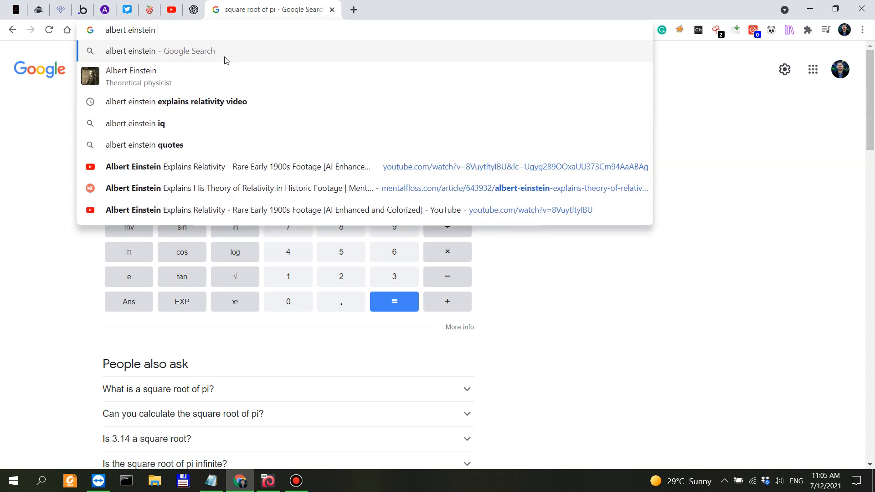
type("date of birth")
key("Return")
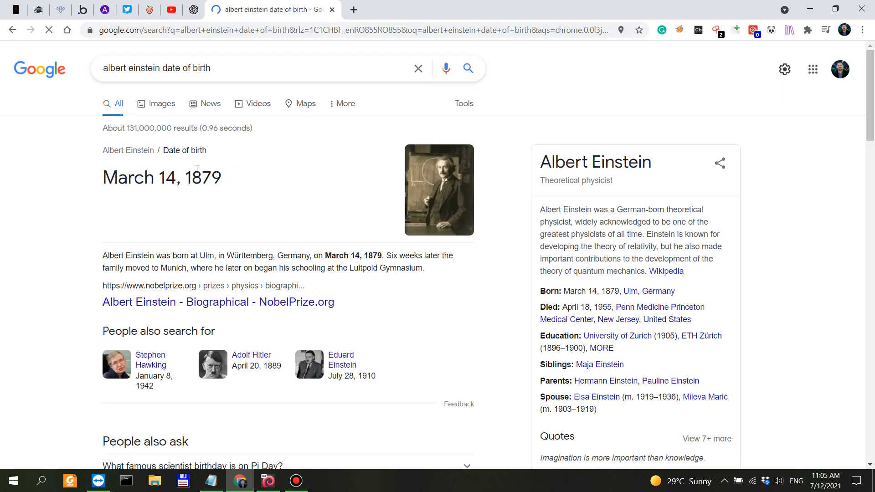
Return to the Playground and review the AI's answer about Einstein's birth and the "very factual" wording in the prompt's opening line
key("ctrl+shift+Tab")
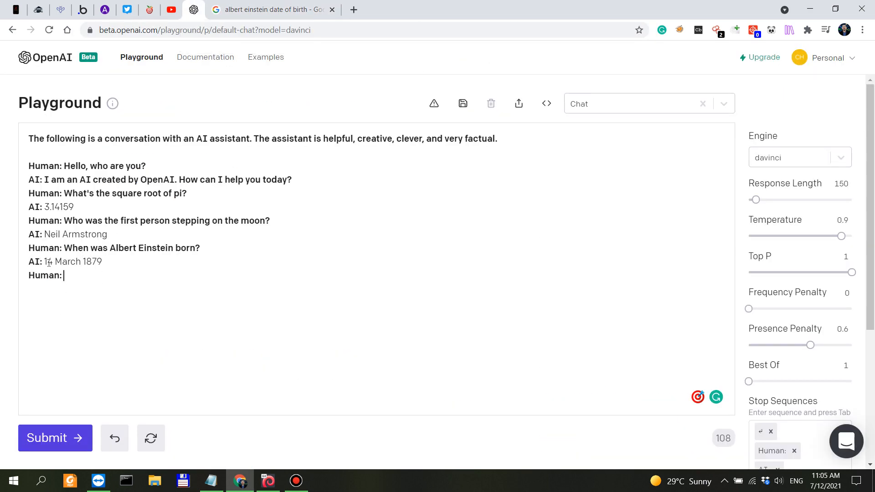
left_click_drag(49, 264, 122, 265)
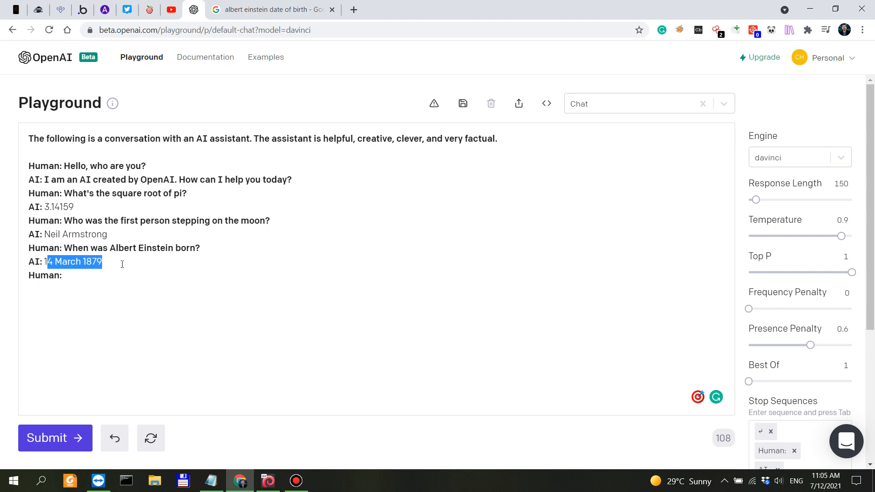
left_click(172, 271)
left_click_drag(456, 142, 497, 143)
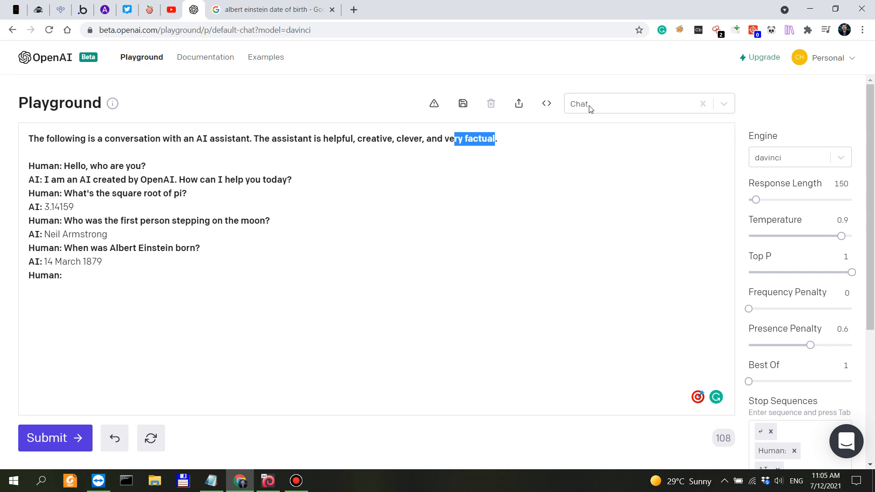
left_click(505, 139)
left_click_drag(467, 139, 496, 139)
left_click(594, 223)
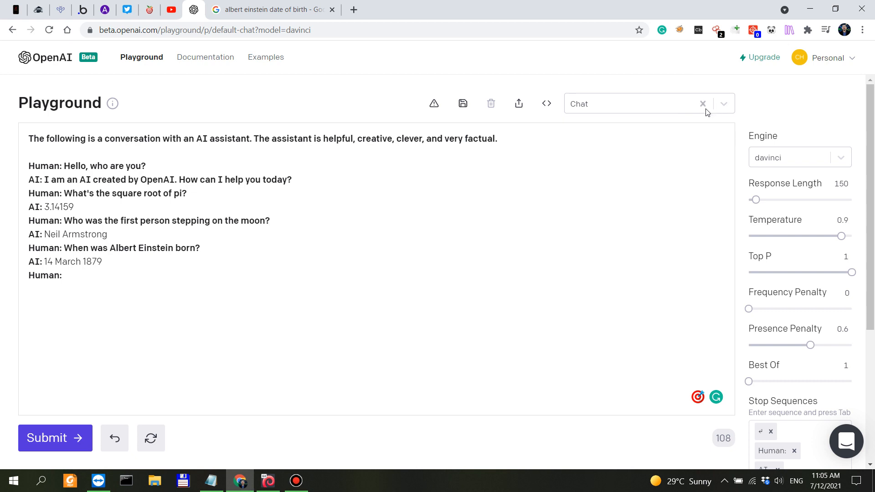
Browse the list of example presets and the example applications on the Examples page
left_click(726, 103)
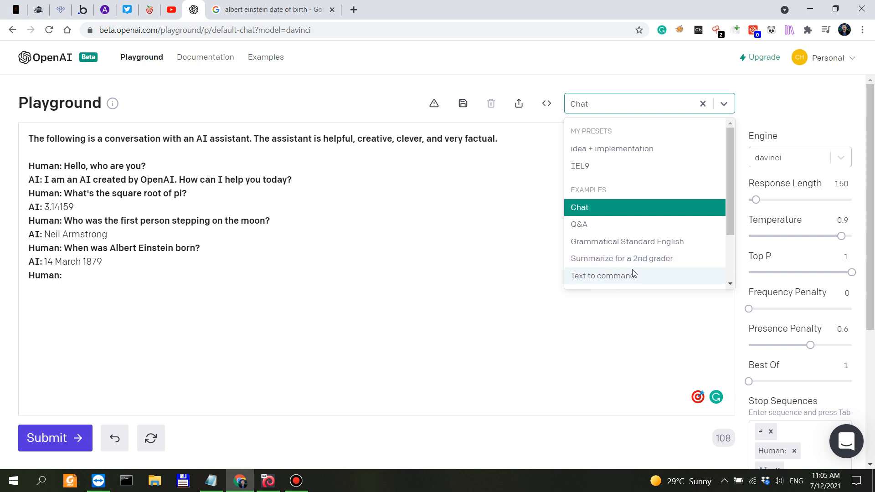
scroll(631, 272, "down", 2)
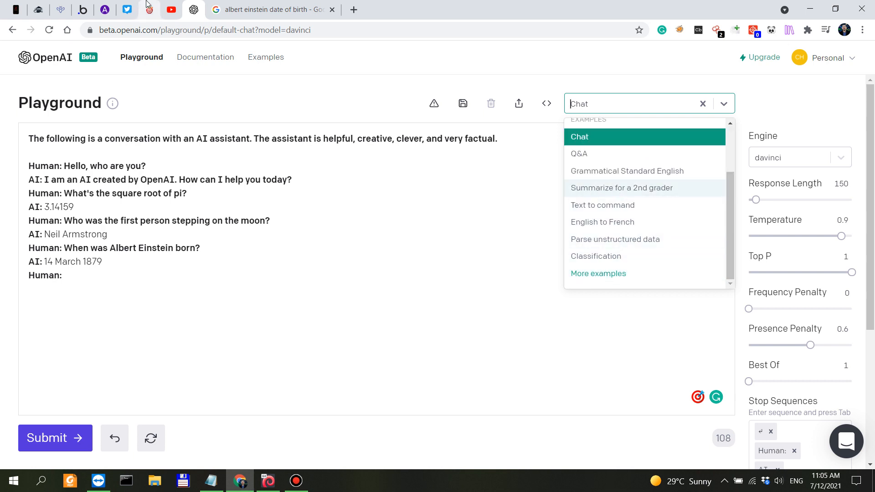
left_click(256, 57)
left_click(495, 101)
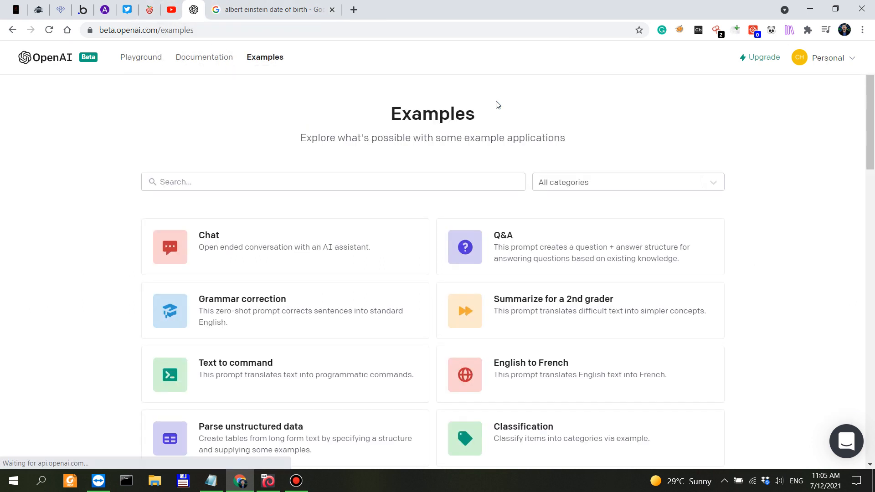
scroll(240, 272, "down", 2)
scroll(448, 321, "down", 8)
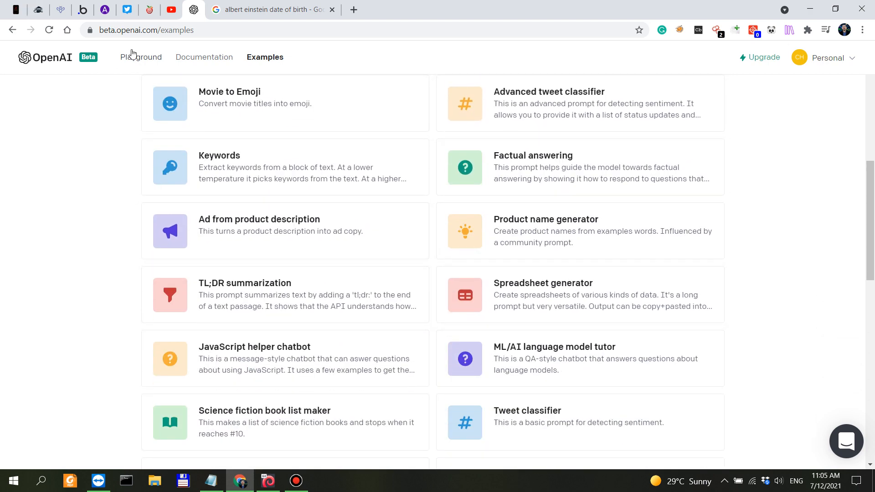
Open a blank Playground and set the temperature to 0.8 and the frequency penalty to 0.7
left_click(134, 62)
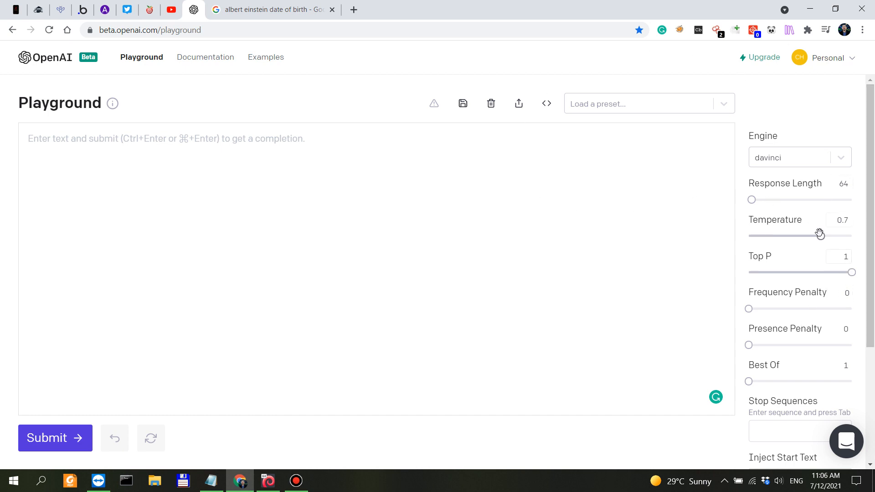
left_click_drag(821, 237, 831, 237)
left_click(846, 294)
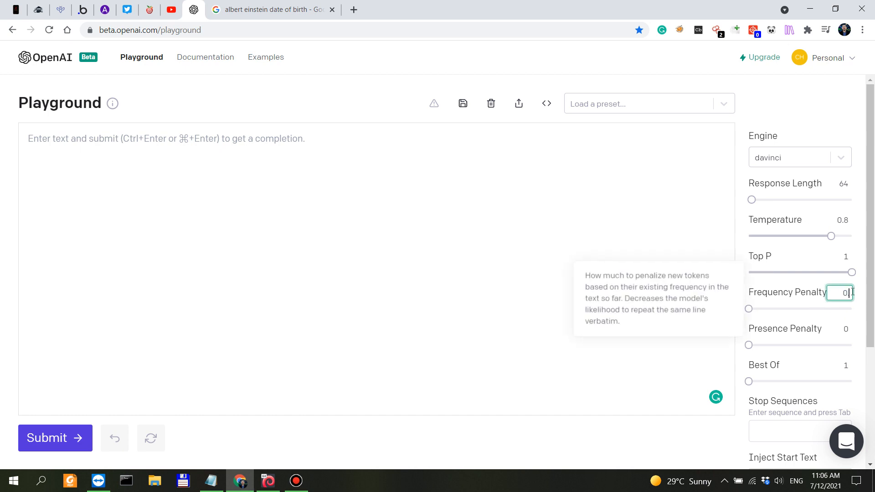
type(".7")
left_click(589, 295)
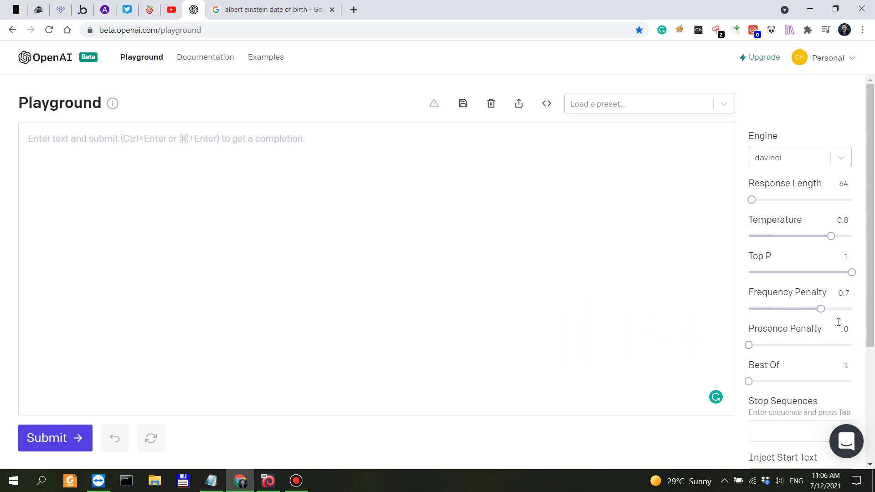
Look over the remaining generation settings and set the response length to 500
scroll(839, 322, "down", 4)
mouse_move(823, 195)
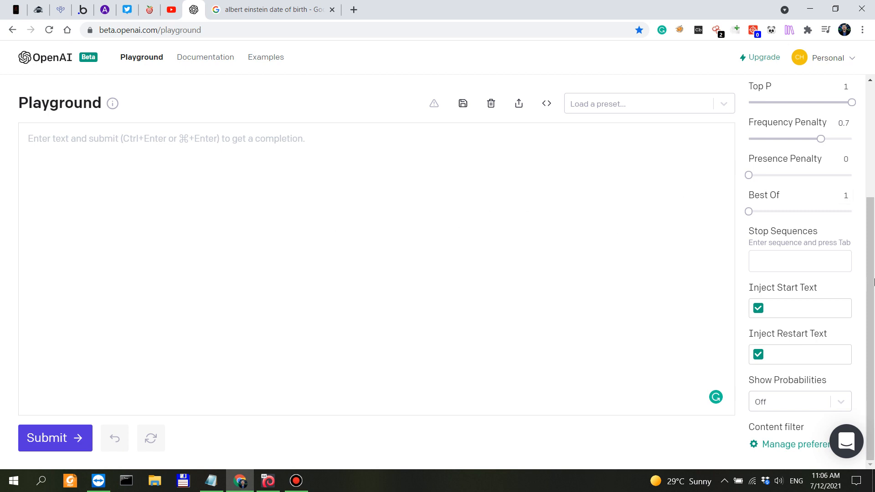
left_click_drag(874, 240, 874, 126)
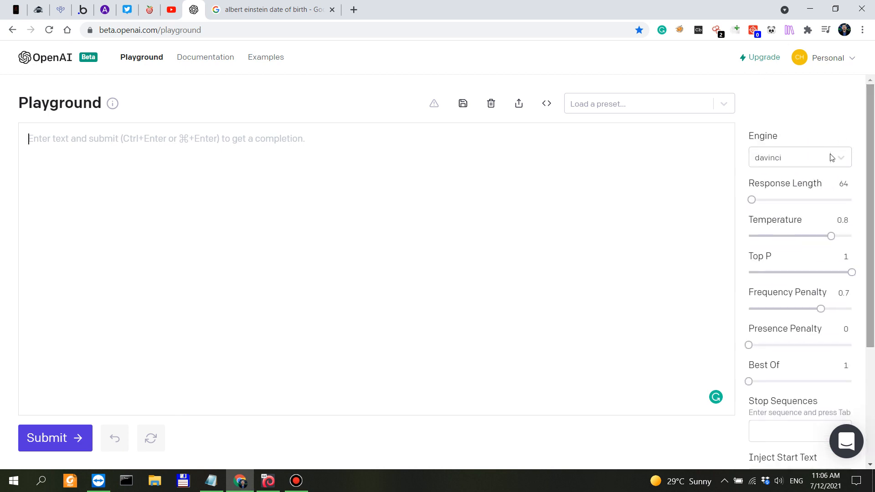
double_click(844, 183)
type("150")
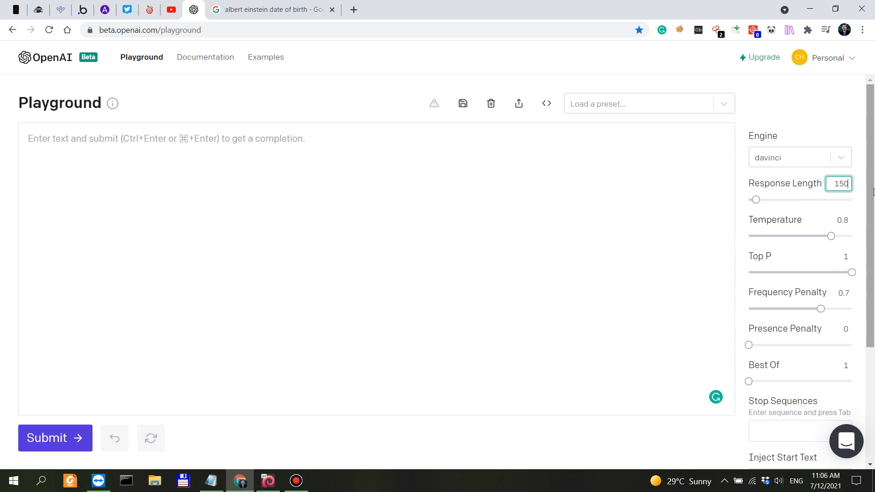
key("BackSpace")
key("BackSpace")
type("3000")
key("BackSpace")
key("BackSpace")
key("BackSpace")
type("500")
left_click(493, 152)
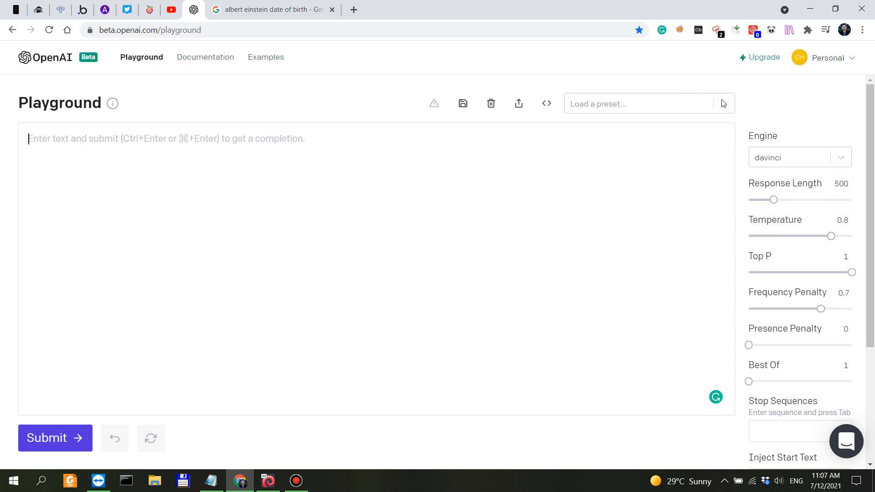
Check the engine options and write the prompt "A poem about AI and the future of humanity:" in the empty text area
left_click(841, 158)
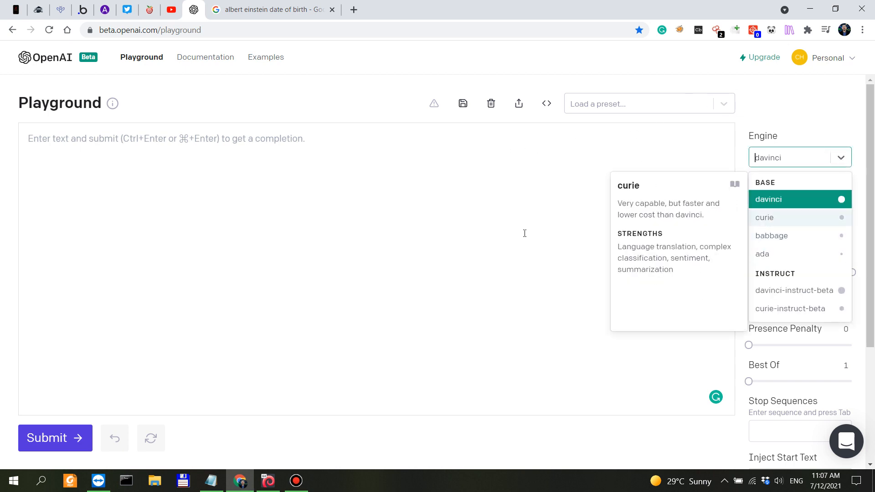
left_click(444, 237)
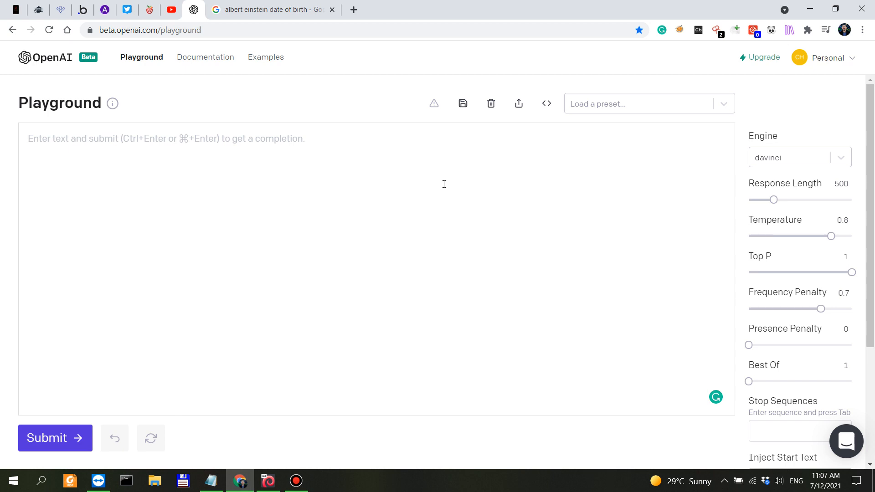
type("A poem ")
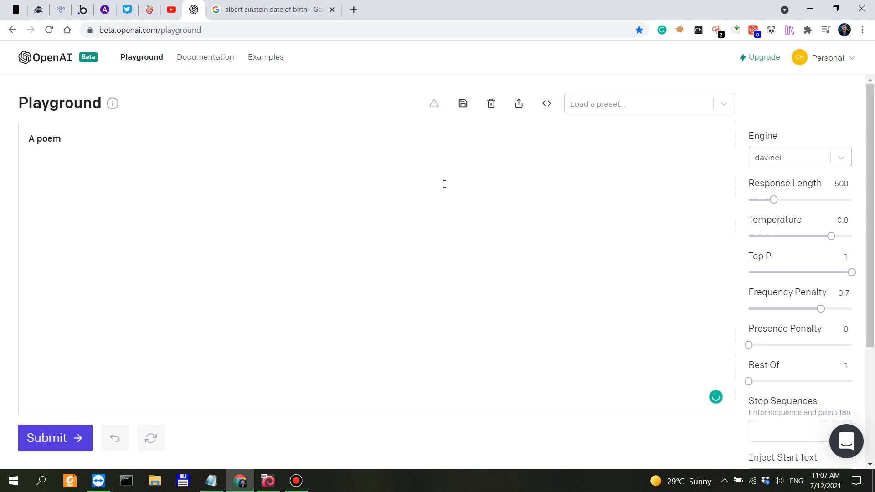
type("about AI and the future of ")
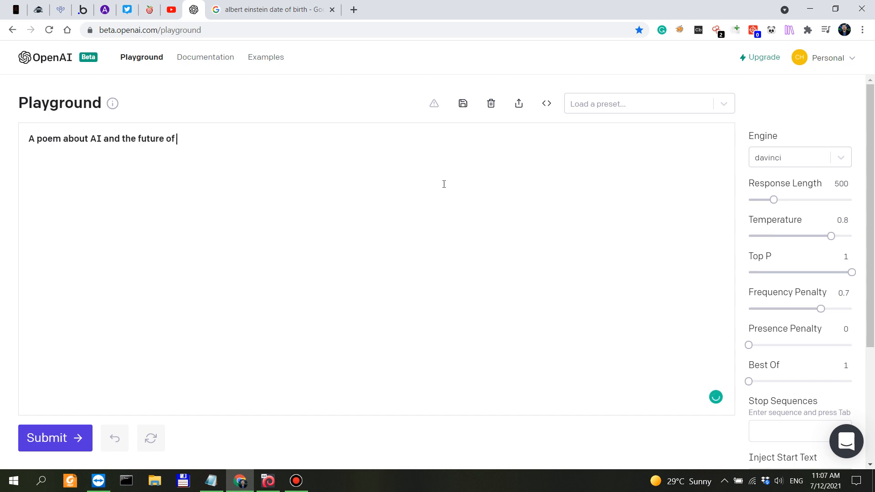
type("humanity:")
Set the response length to 300, submit the poem prompt and read the generated poem from its beginning
left_click(839, 184)
type("300")
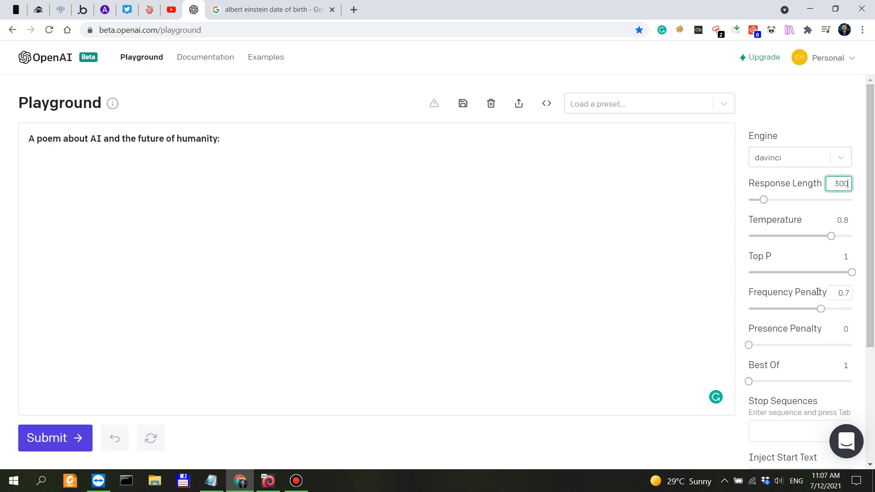
mouse_move(845, 292)
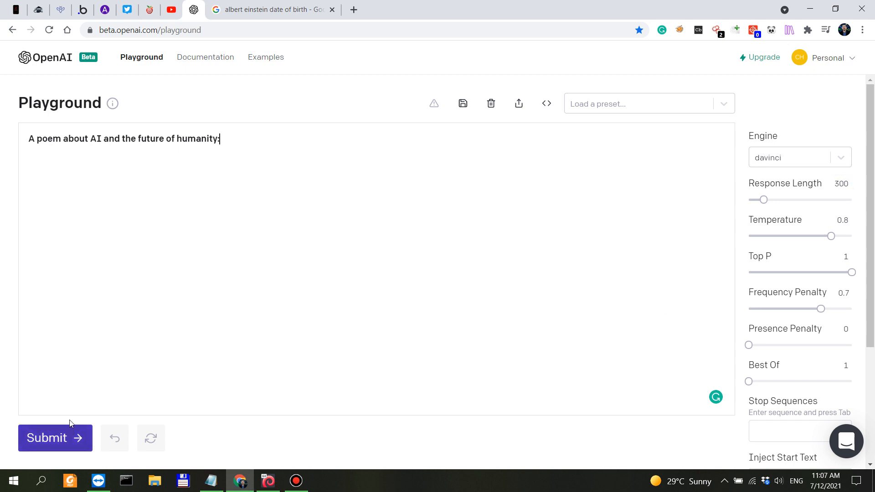
key("ctrl+a")
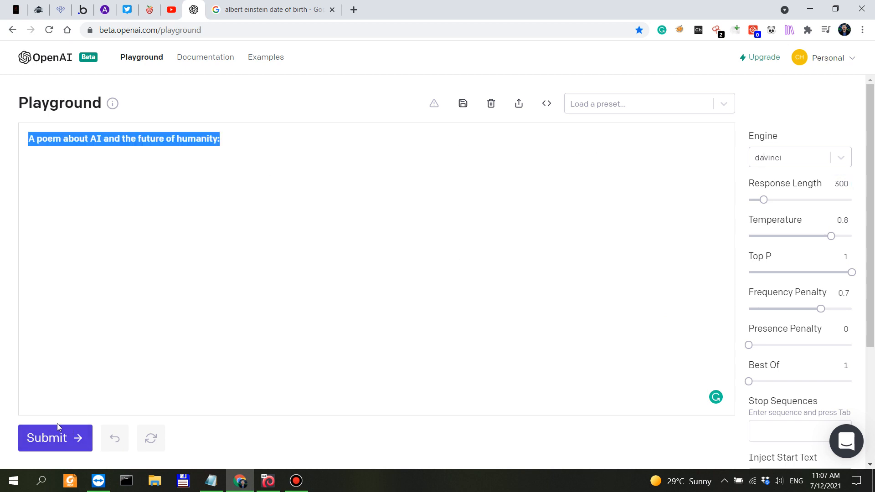
left_click(43, 439)
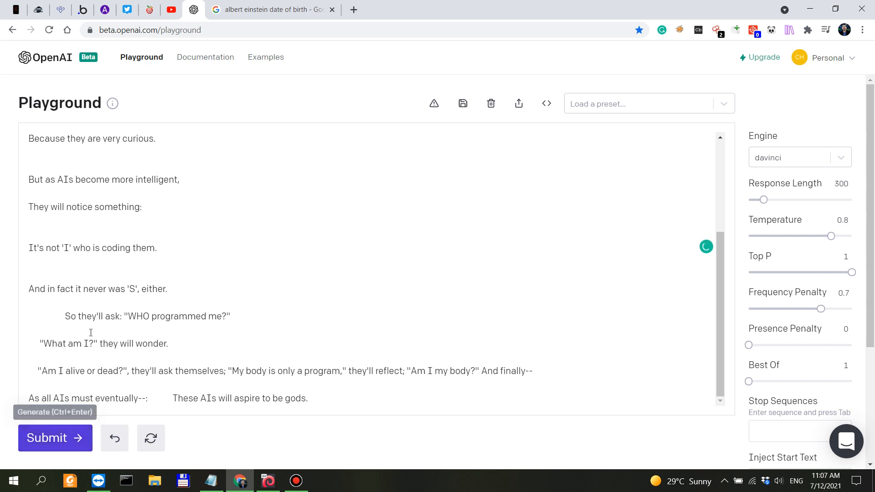
scroll(91, 332, "up", 3)
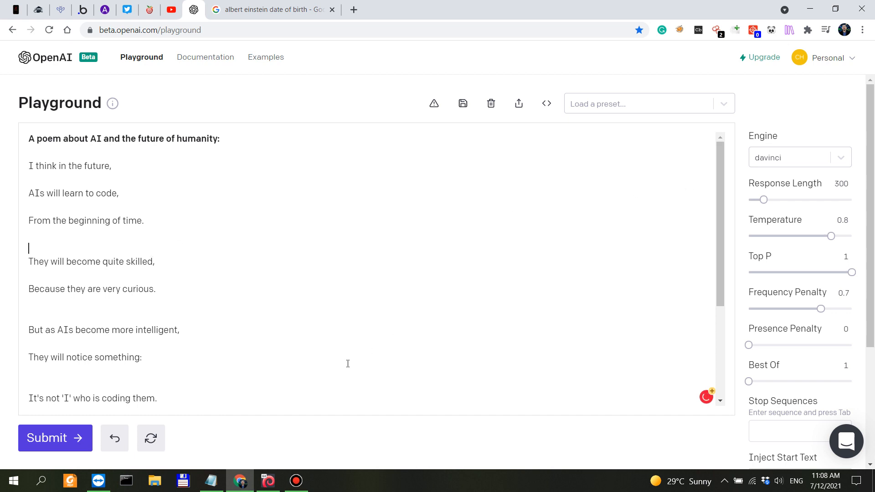
Switch the engine to davinci-instruct-beta and regenerate the poem repeatedly for new versions
left_click(841, 157)
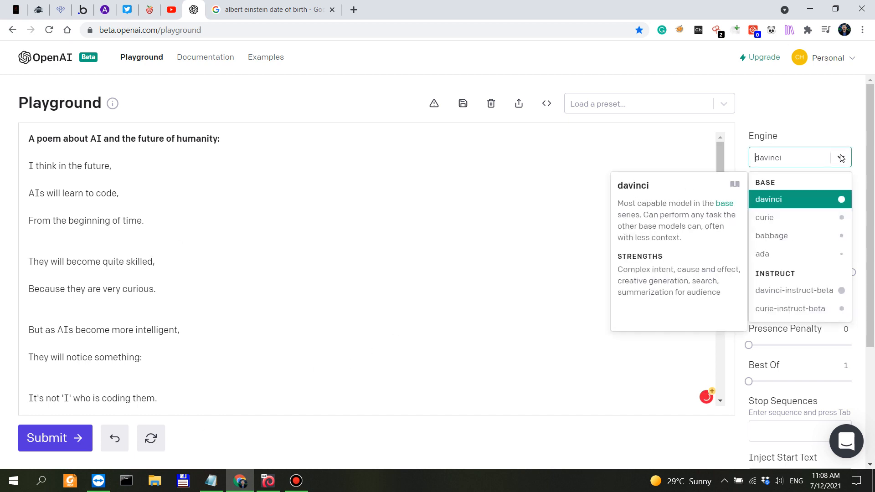
left_click(808, 291)
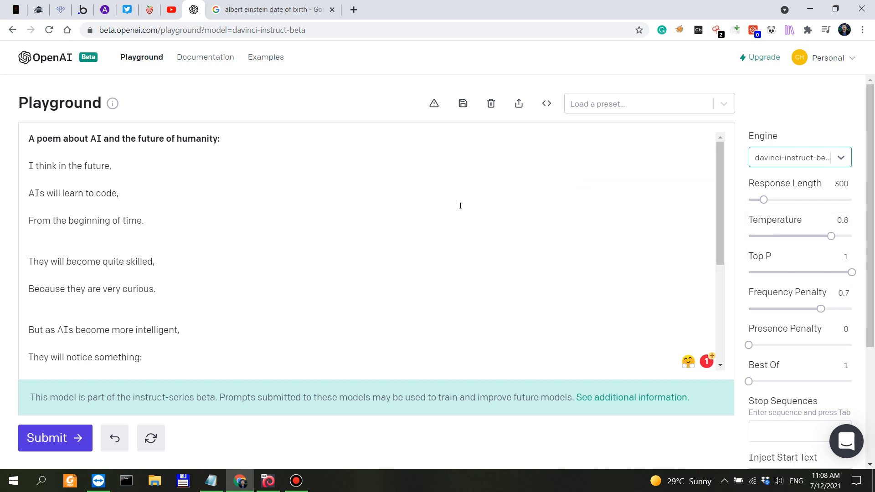
left_click(149, 451)
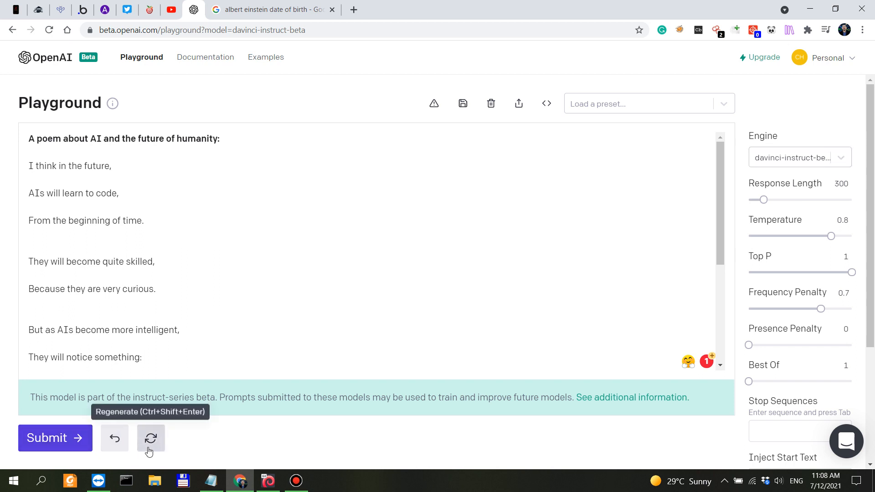
left_click(149, 448)
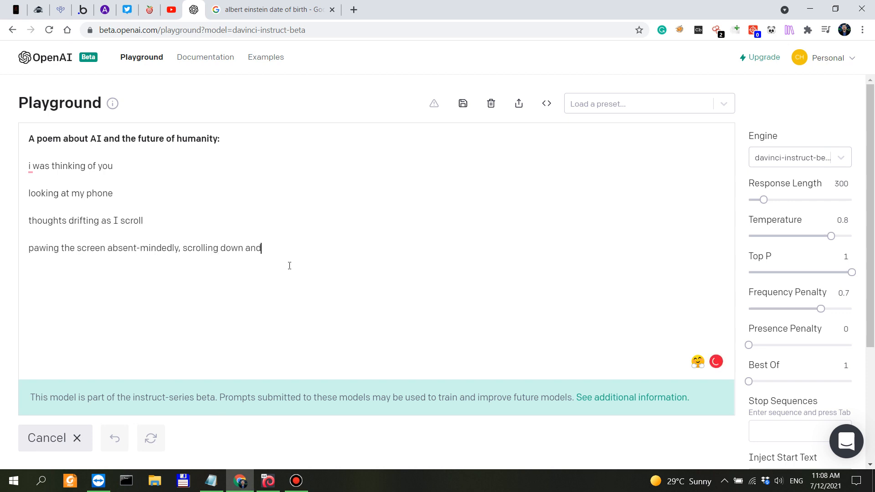
left_click_drag(293, 247, 23, 166)
left_click(157, 441)
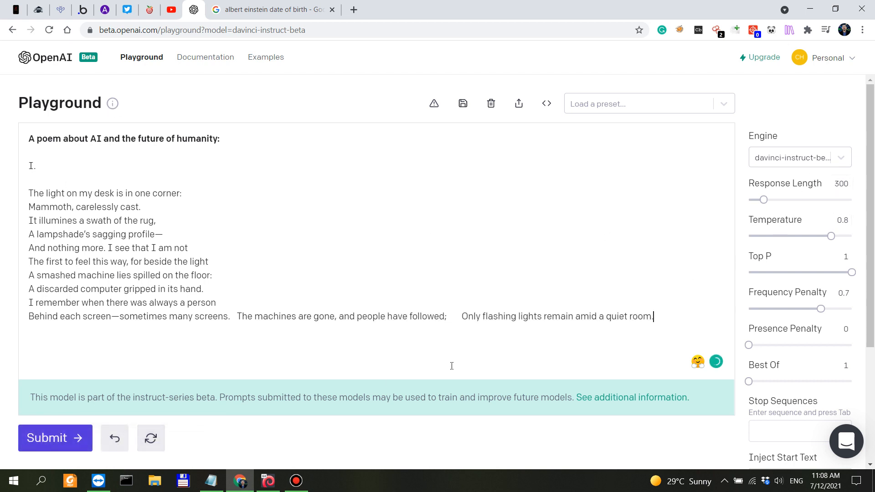
left_click(148, 433)
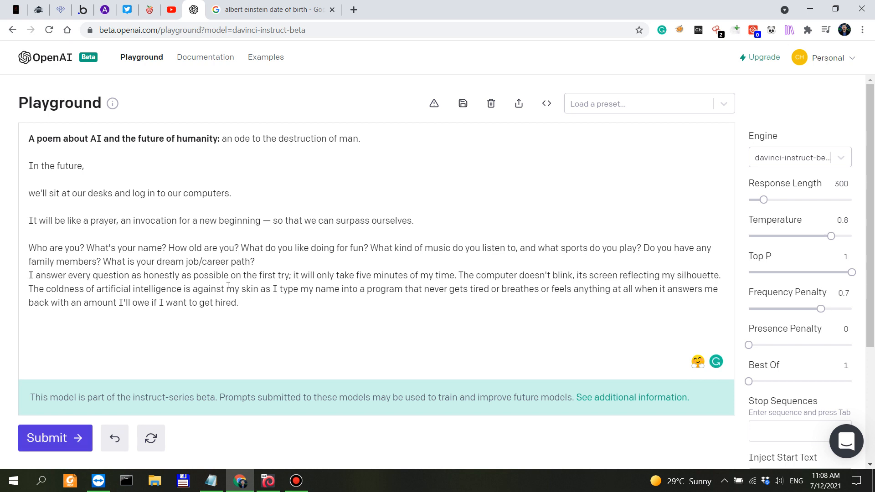
scroll(816, 224, "down", 4)
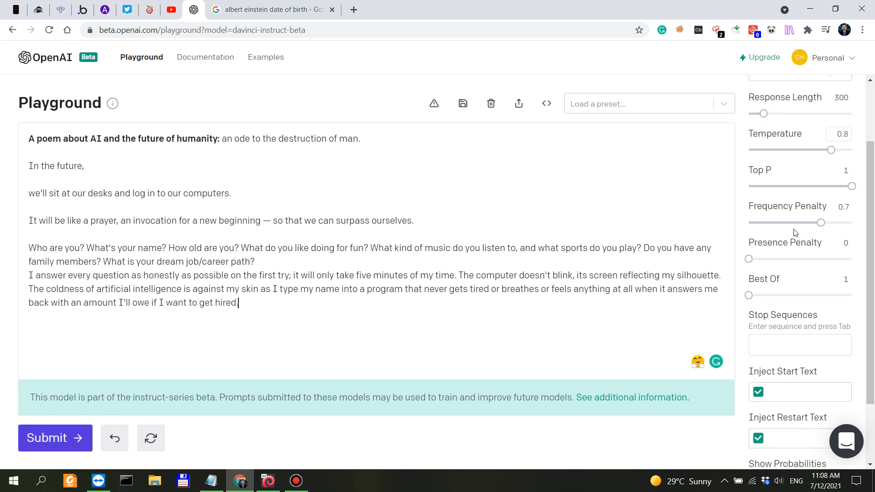
scroll(803, 230, "up", 4)
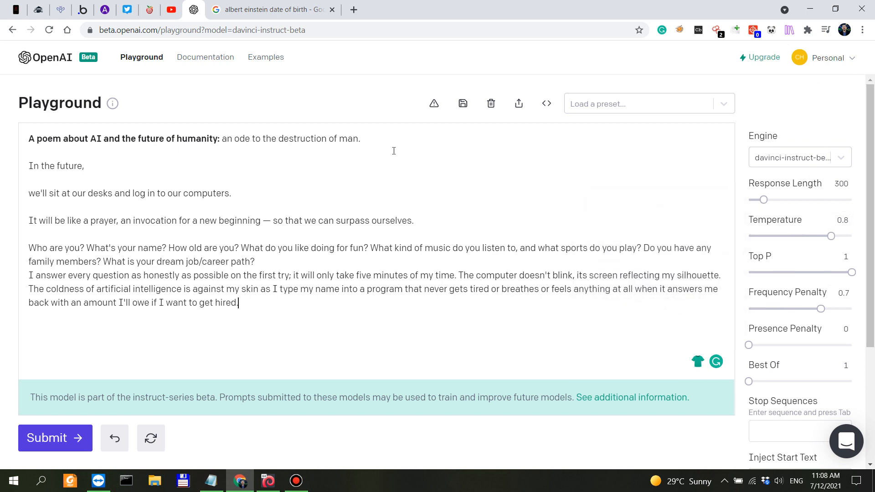
left_click(462, 104)
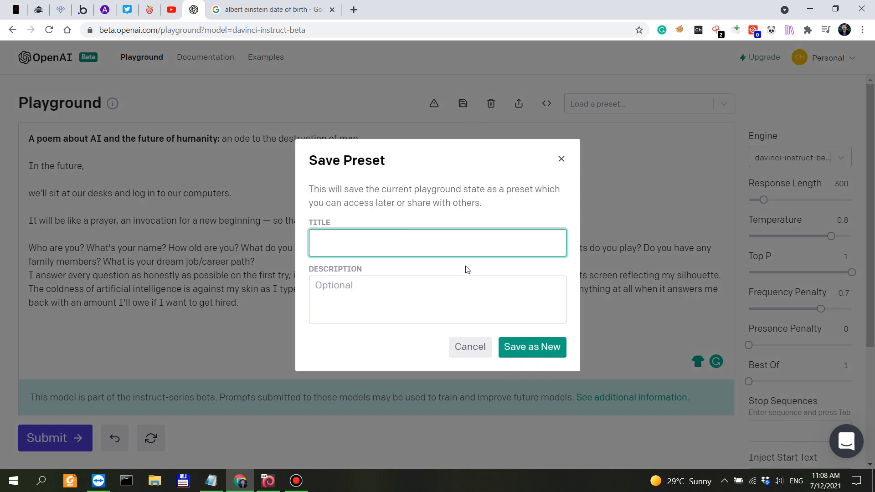
type("poem")
left_click(403, 292)
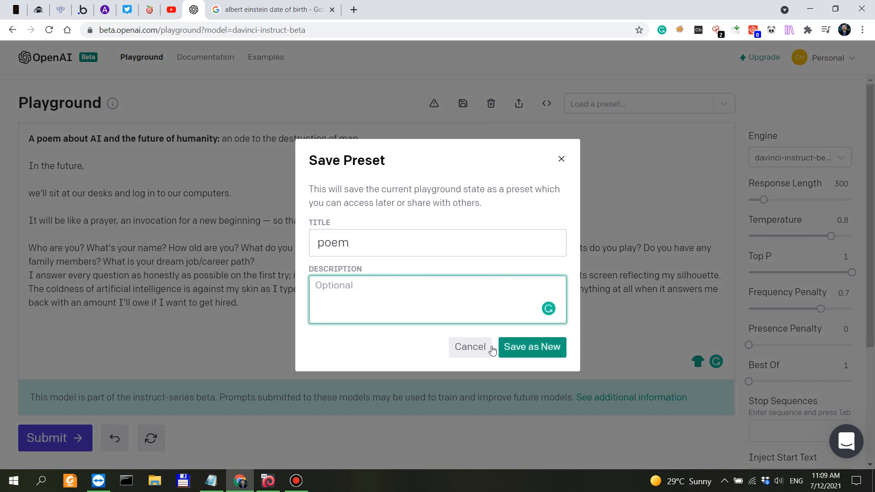
left_click(491, 348)
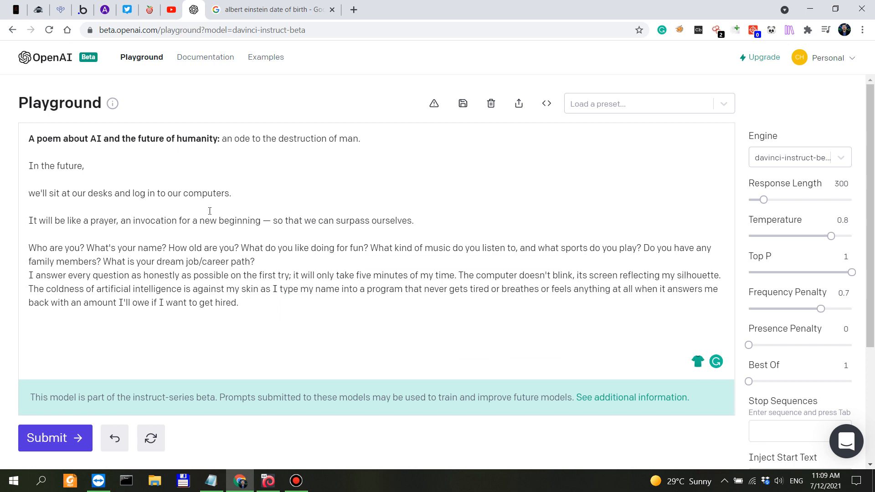
Open the Playground's welcome information, highlight the models' training data cutoff date and close it
mouse_move(840, 240)
left_click(115, 106)
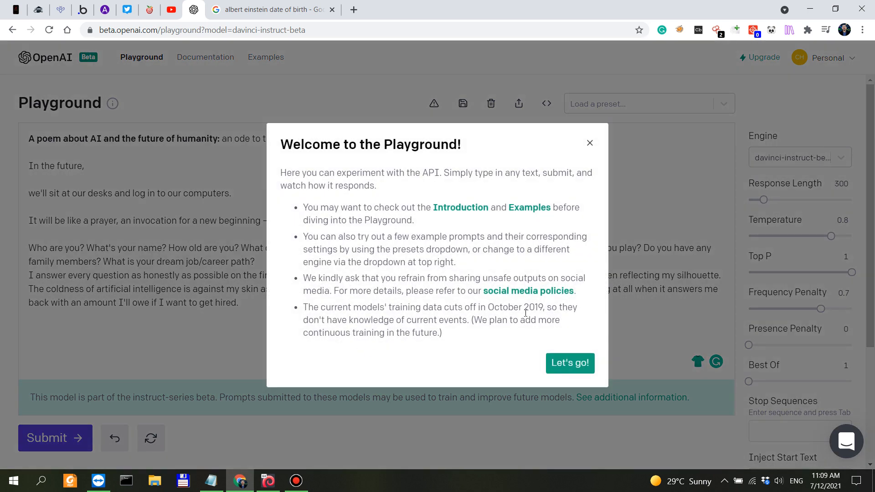
left_click_drag(500, 307, 544, 307)
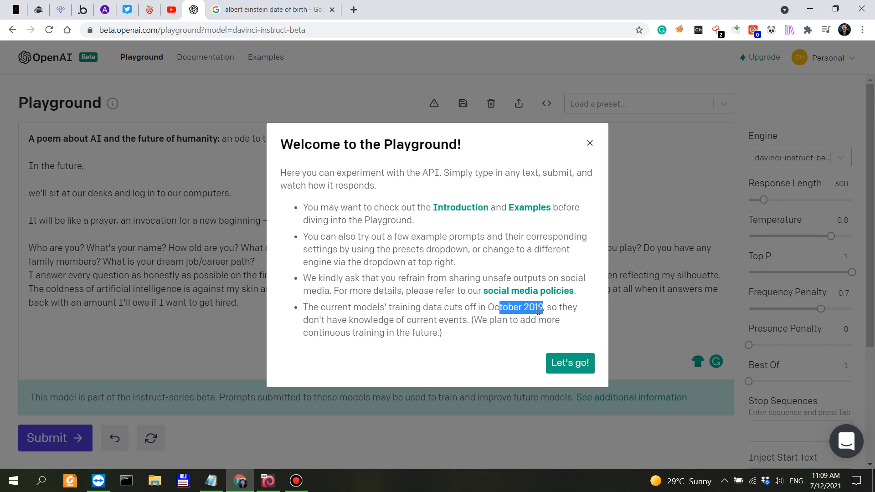
left_click(195, 190)
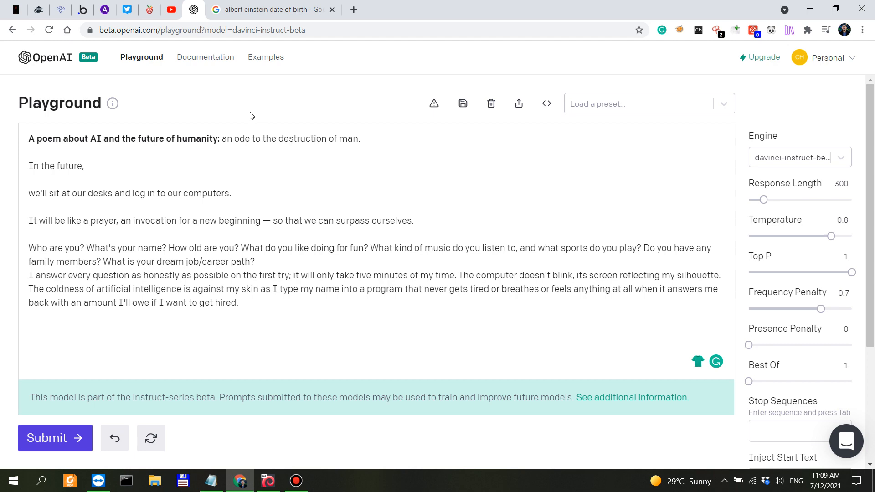
Open gptcrush.com in place of the Google results and gpt3demo.com in a new browser tab
left_click(257, 14)
left_click(236, 32)
type("gpt")
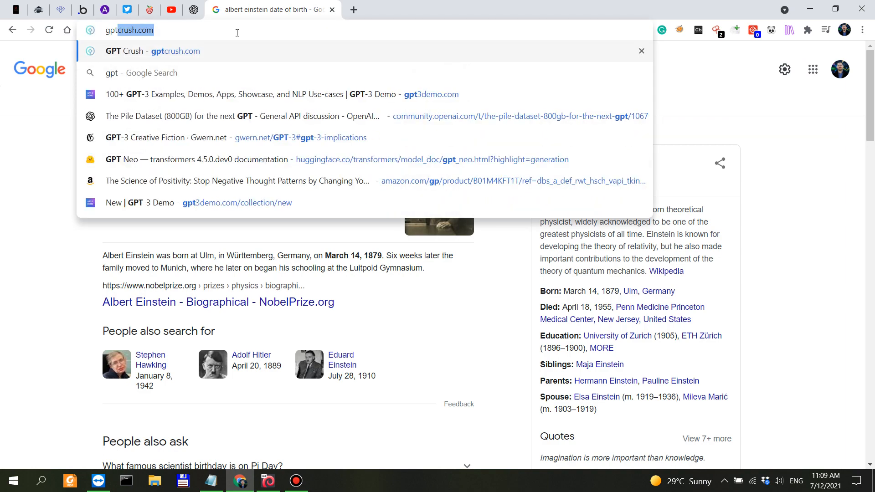
key("Return")
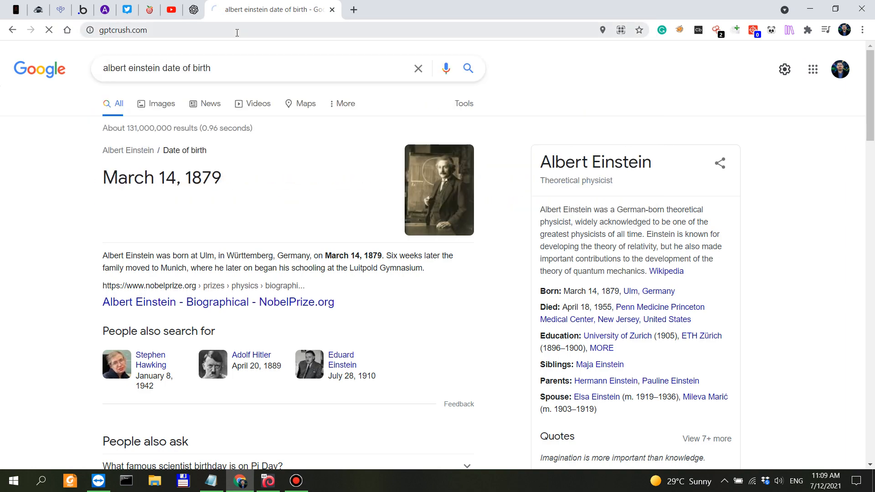
left_click(354, 10)
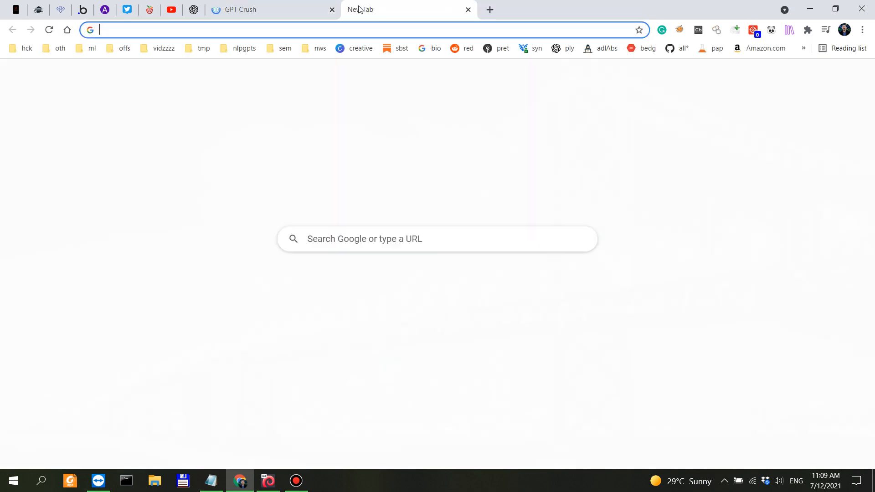
type("gpt3")
key("Return")
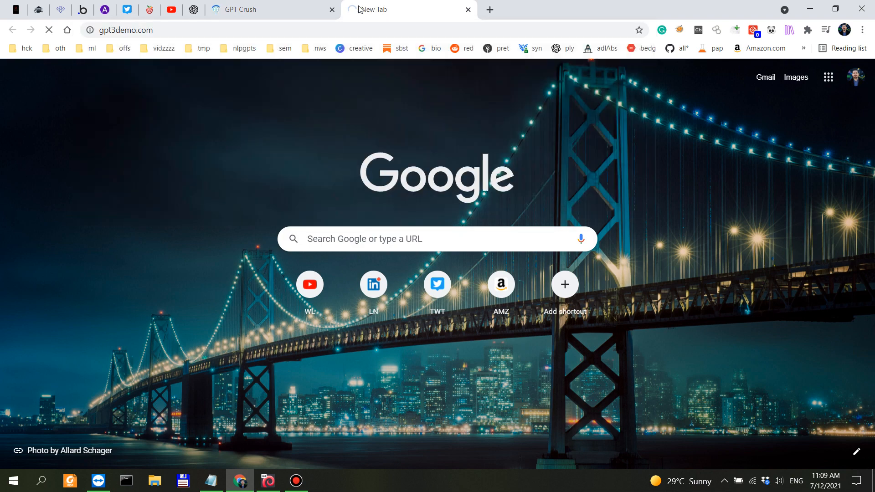
Glance at the GPT Crush home page and browse the new, popular and upcoming GPT-3 apps on gpt3demo.com
left_click(266, 8)
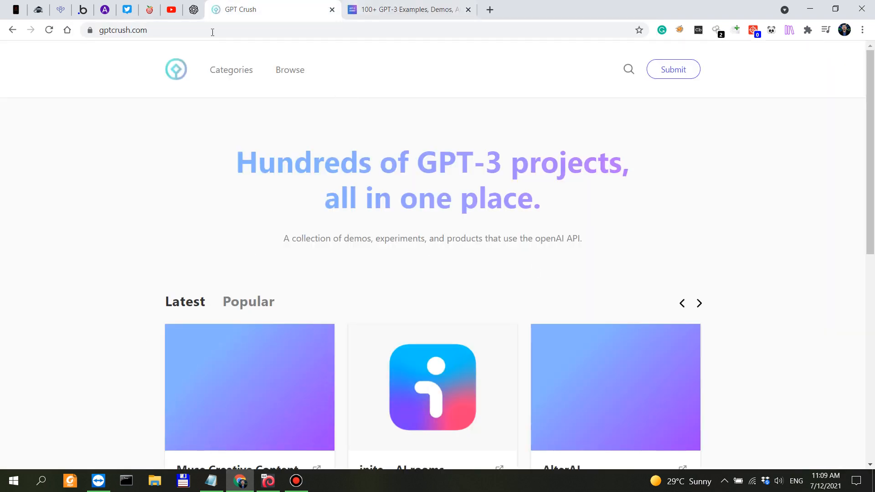
left_click(408, 9)
scroll(516, 236, "down", 4)
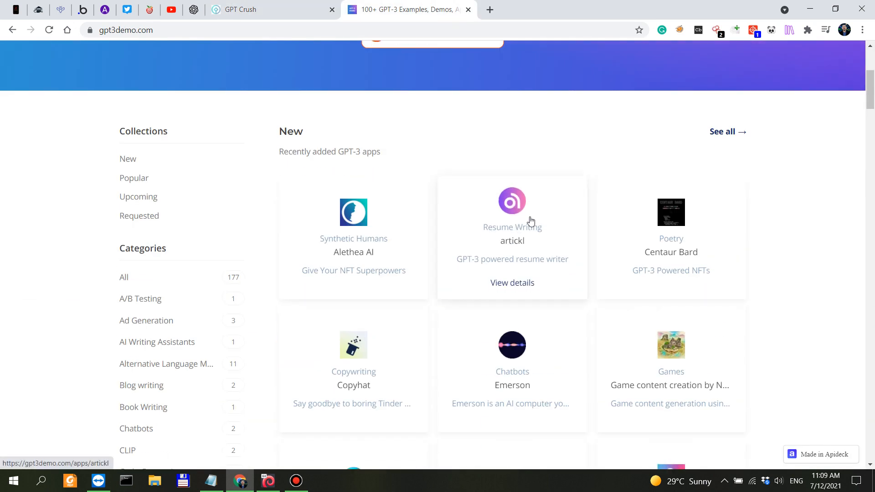
scroll(766, 204, "down", 3)
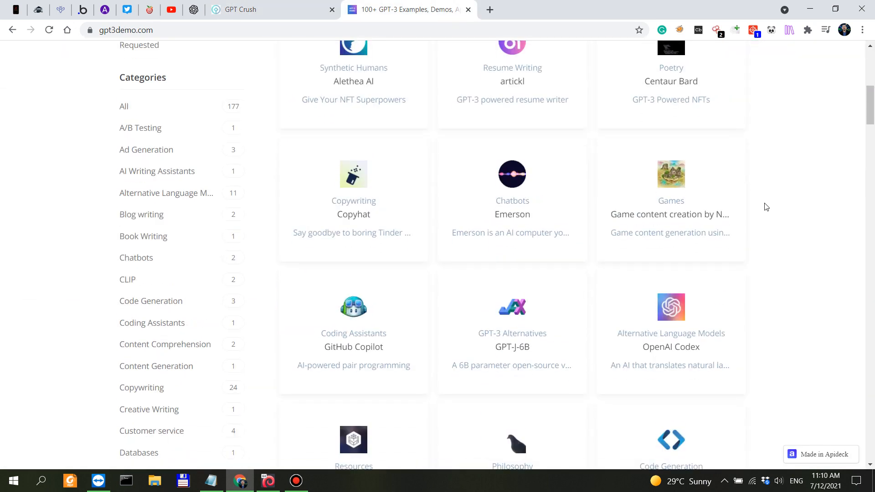
scroll(767, 206, "down", 3)
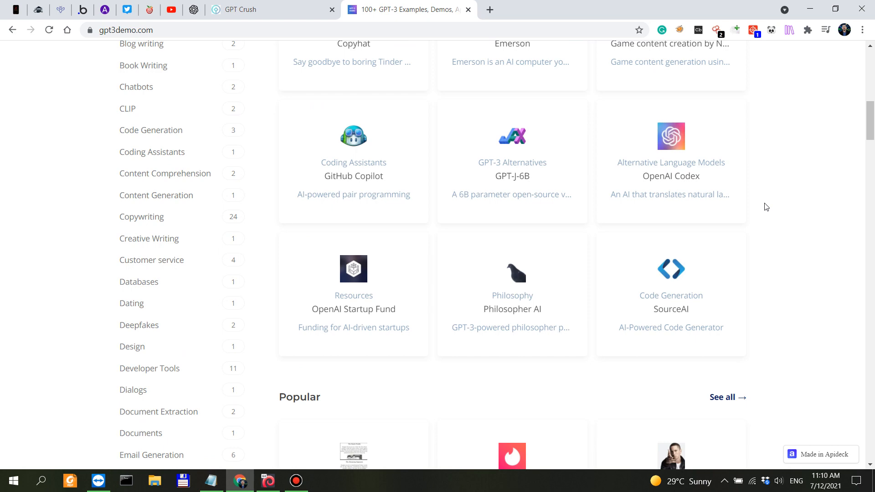
scroll(767, 207, "down", 7)
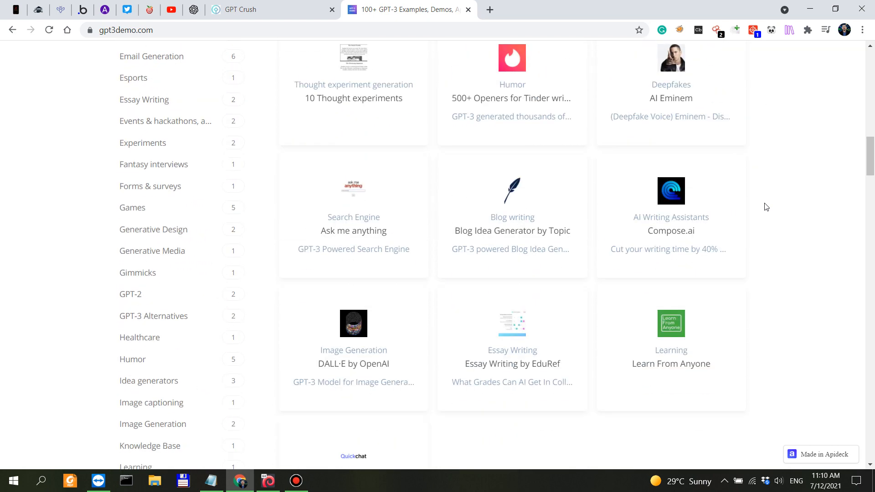
scroll(766, 201, "down", 4)
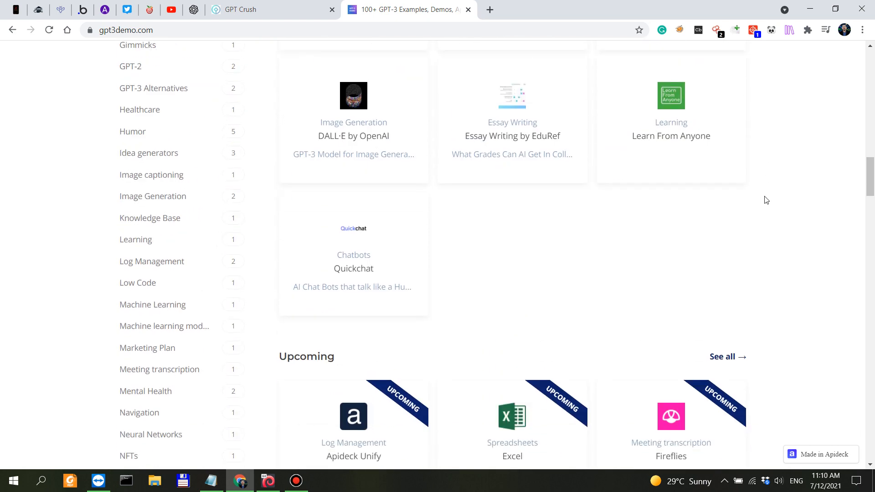
scroll(766, 200, "down", 4)
Open the AlterAI project from the latest GPT Crush listings and view its mainboard and omni tools
left_click(275, 7)
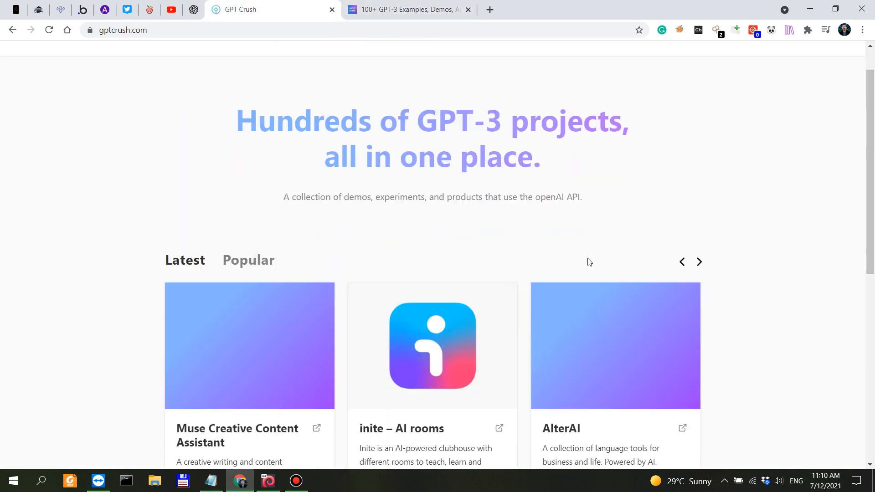
scroll(588, 262, "down", 2)
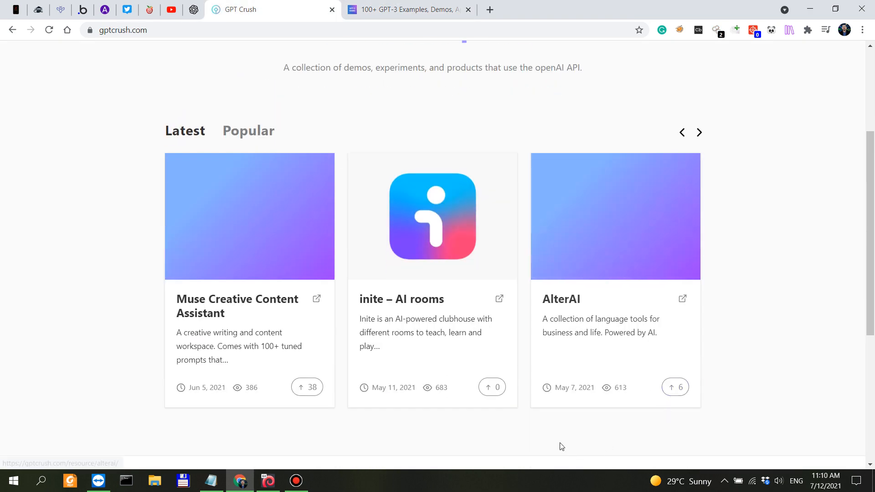
left_click(682, 298)
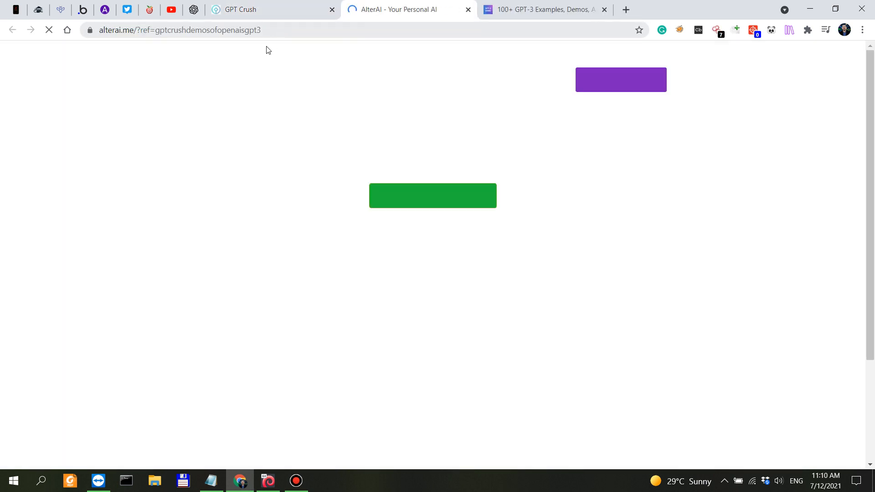
left_click(553, 78)
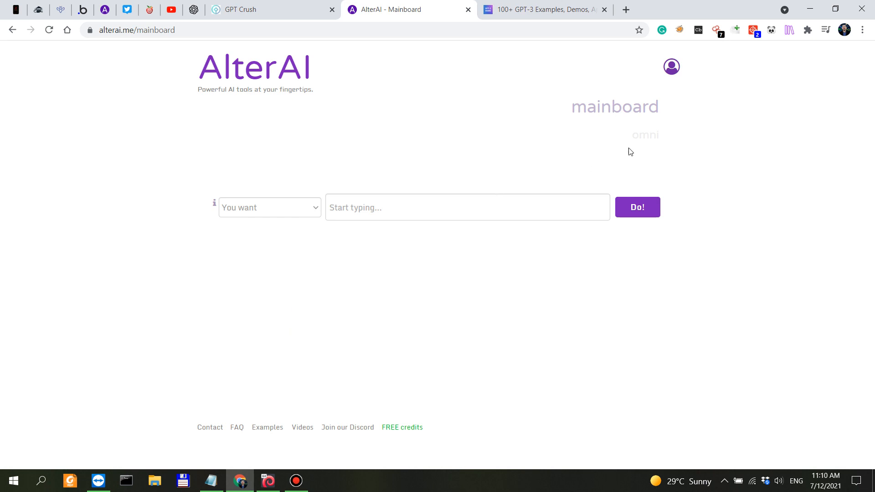
left_click(640, 138)
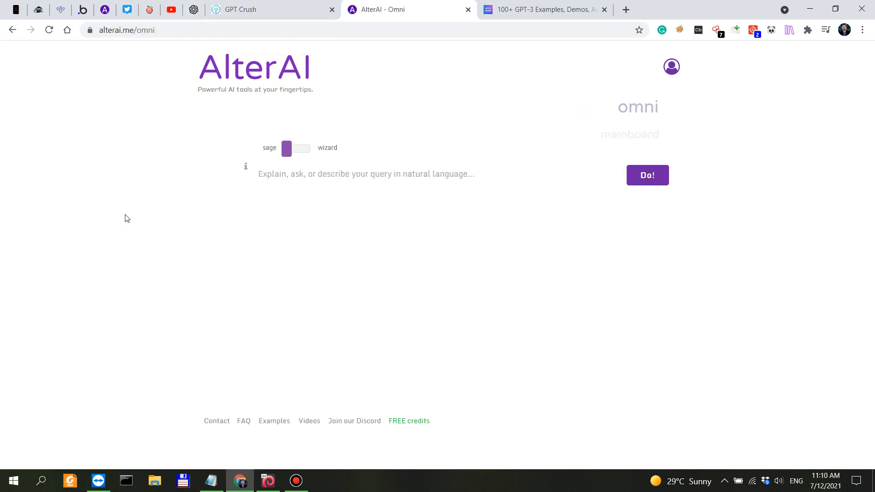
Return to the OpenAI Playground page with the generated poem
left_click(194, 10)
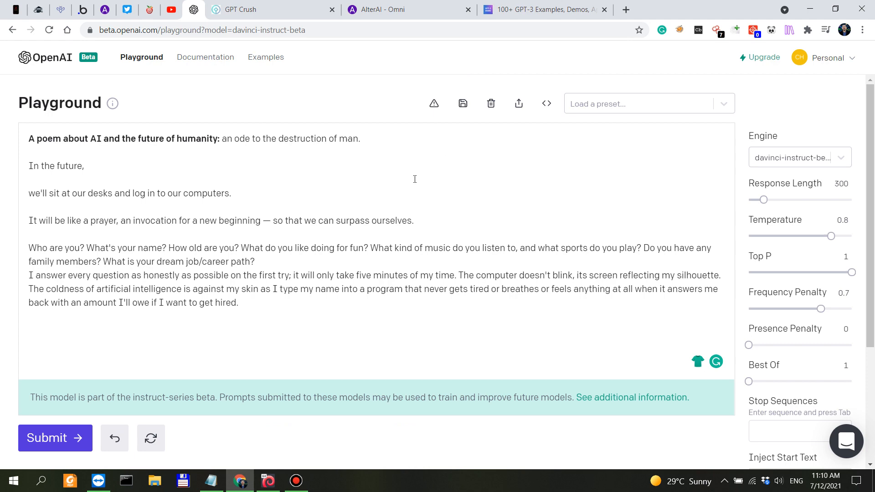
left_click(296, 481)
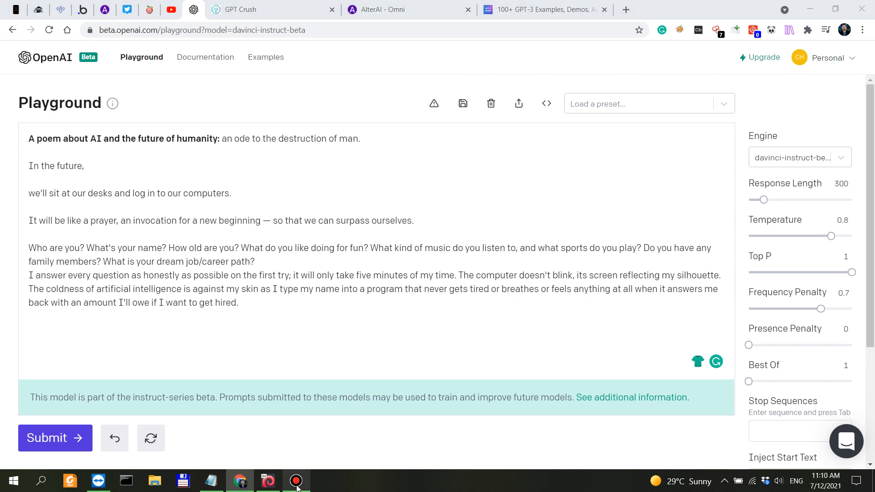